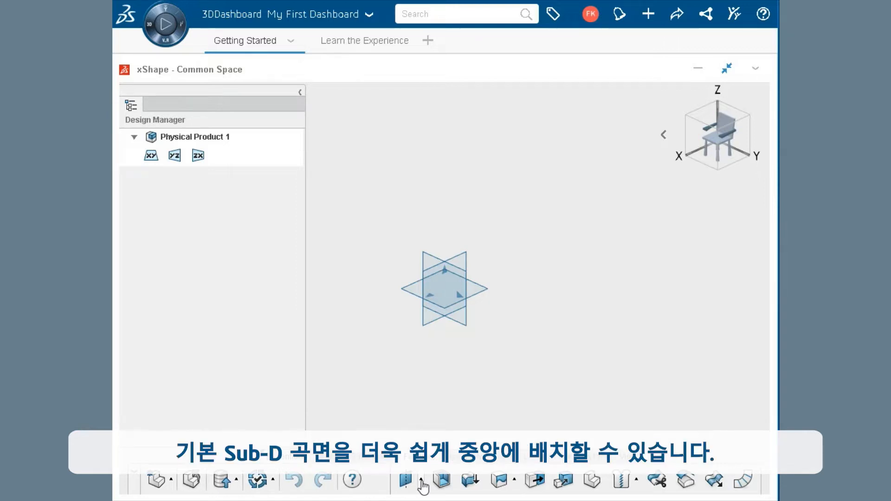
# - Create a reference point at the origin using coordinates with X, Y and Z offsets of 0 mm
pyautogui.click(422, 481)
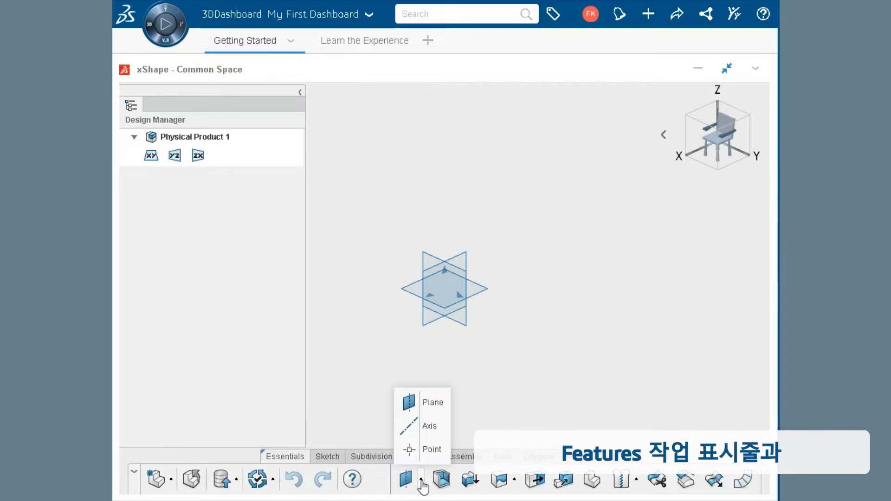
pyautogui.click(420, 449)
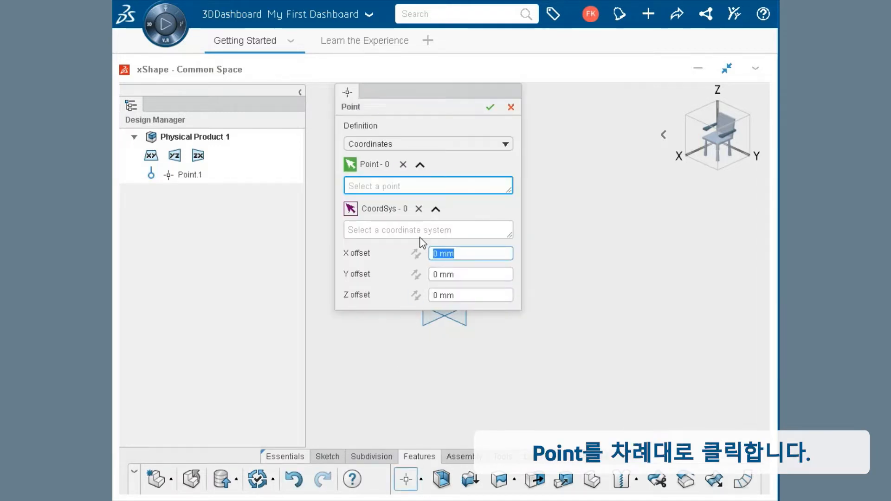
pyautogui.click(490, 108)
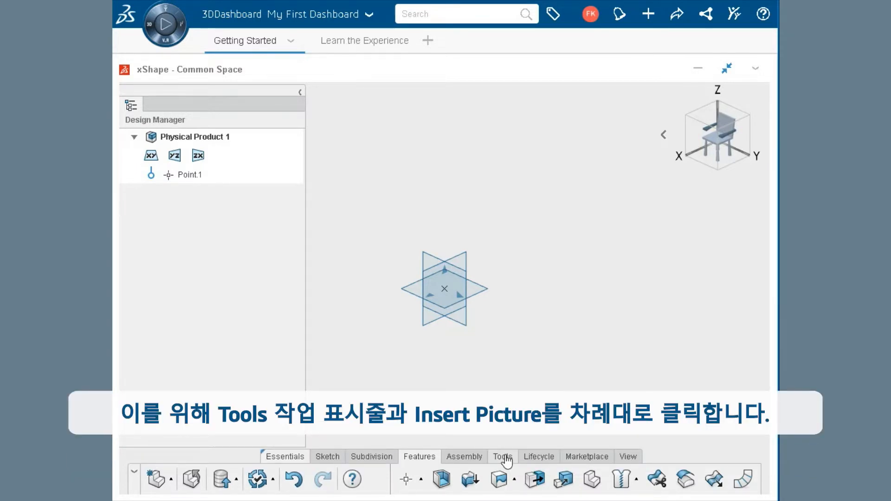
# - Insert the picture Seat_Plan.JPG on the XY plane with the default size and settings
pyautogui.click(504, 456)
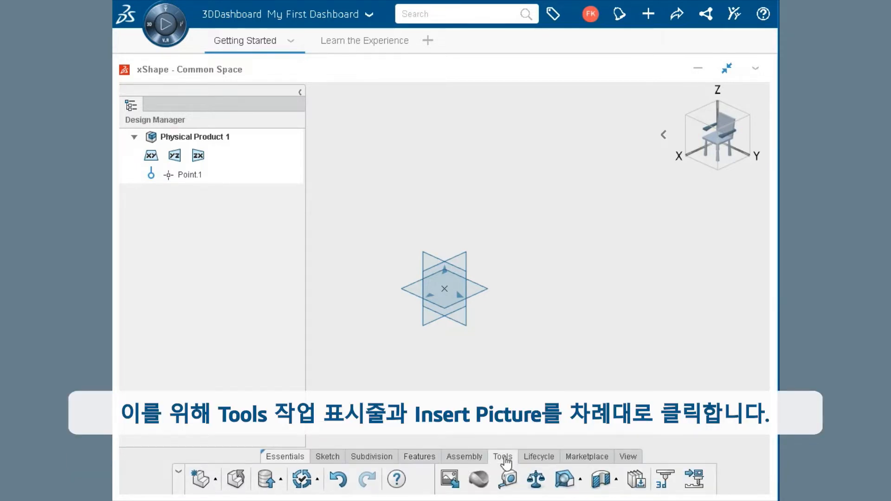
pyautogui.click(451, 481)
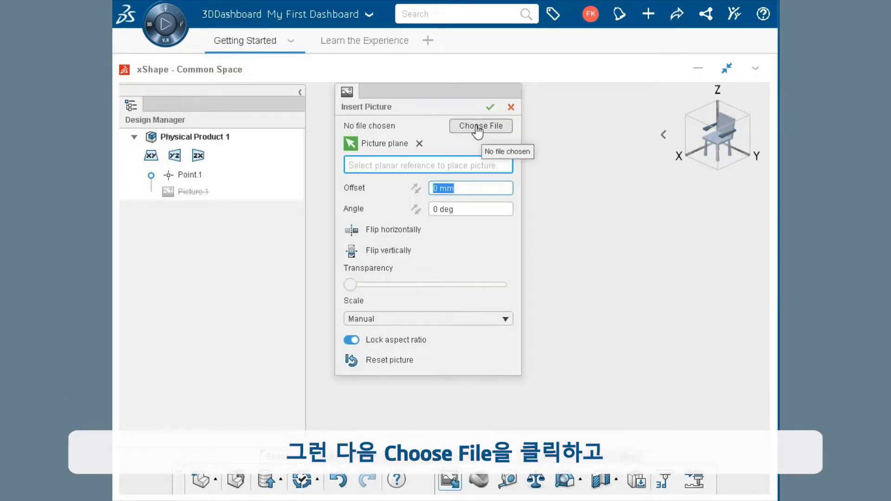
pyautogui.click(477, 130)
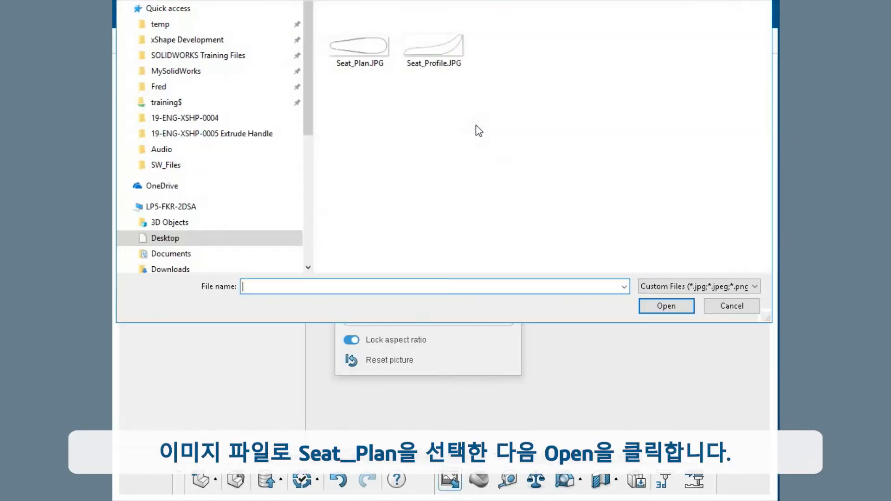
pyautogui.click(372, 58)
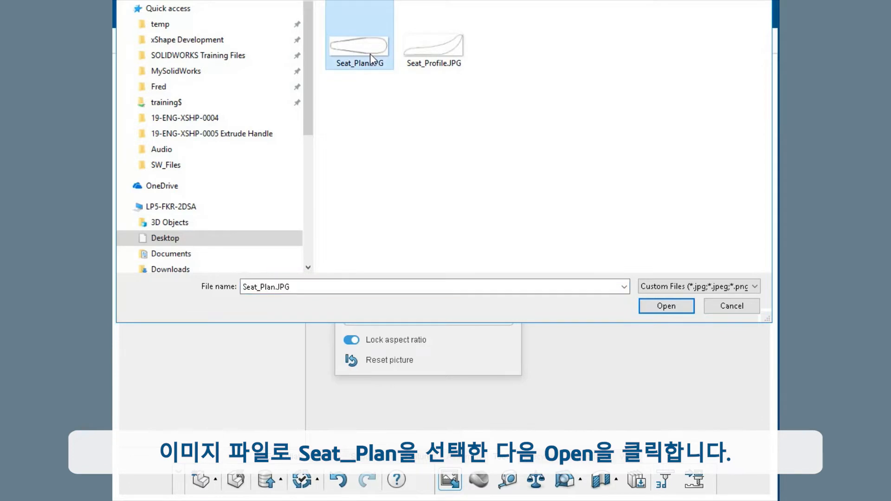
pyautogui.click(652, 310)
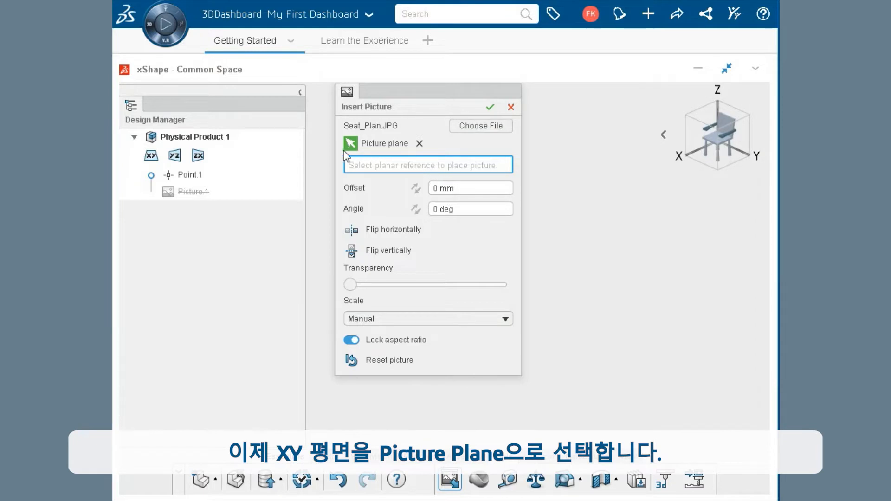
pyautogui.click(150, 156)
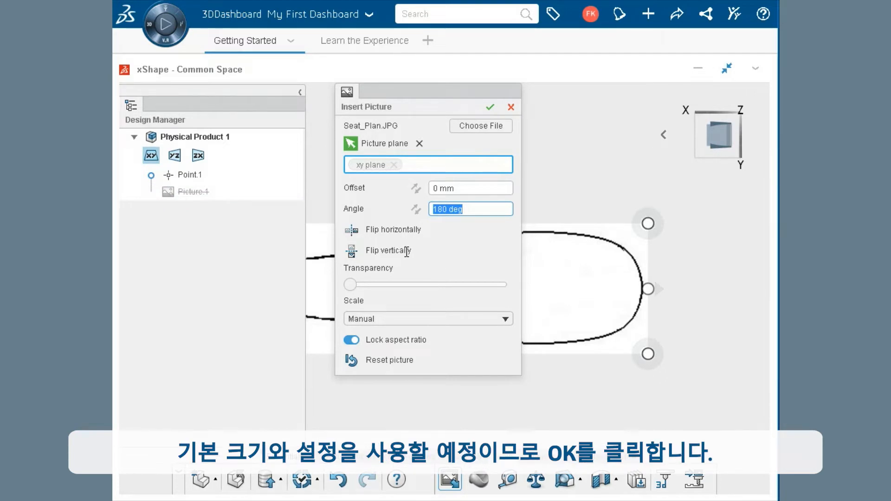
pyautogui.click(490, 108)
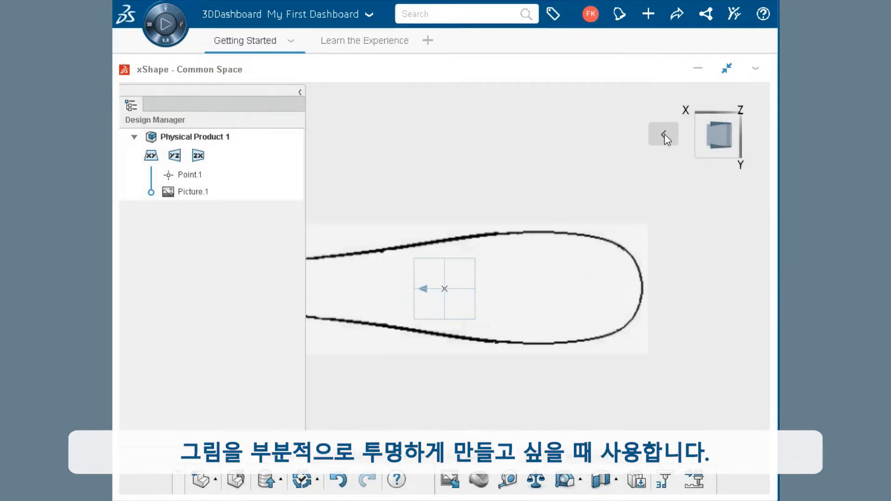
# - Place a box subdivision primitive on the origin point, keeping the default scale of 100 and 3 segments
pyautogui.click(661, 135)
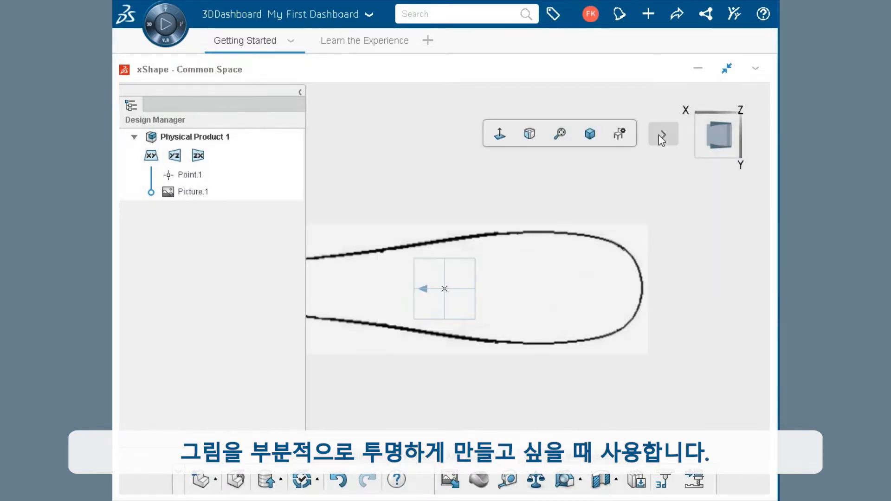
pyautogui.click(590, 135)
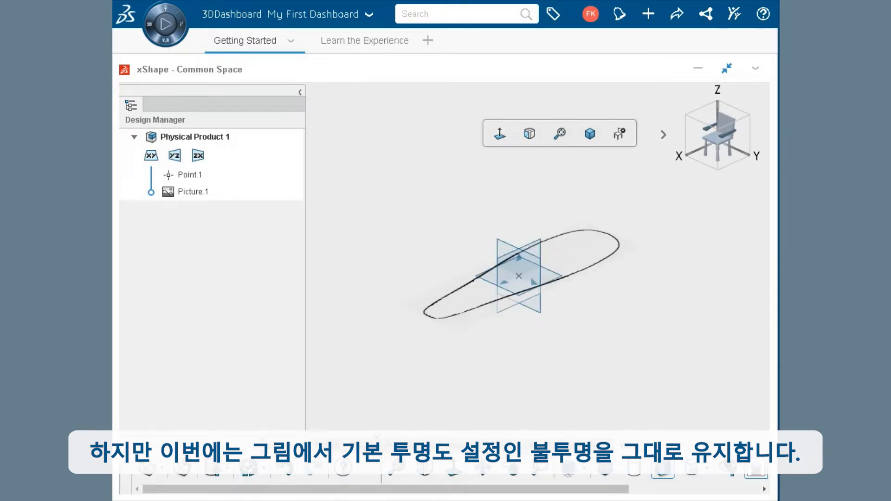
pyautogui.click(377, 446)
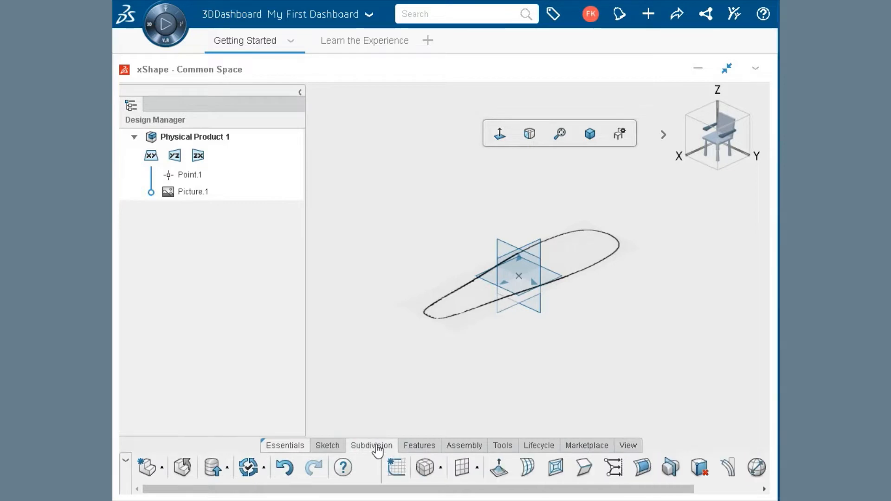
pyautogui.click(425, 468)
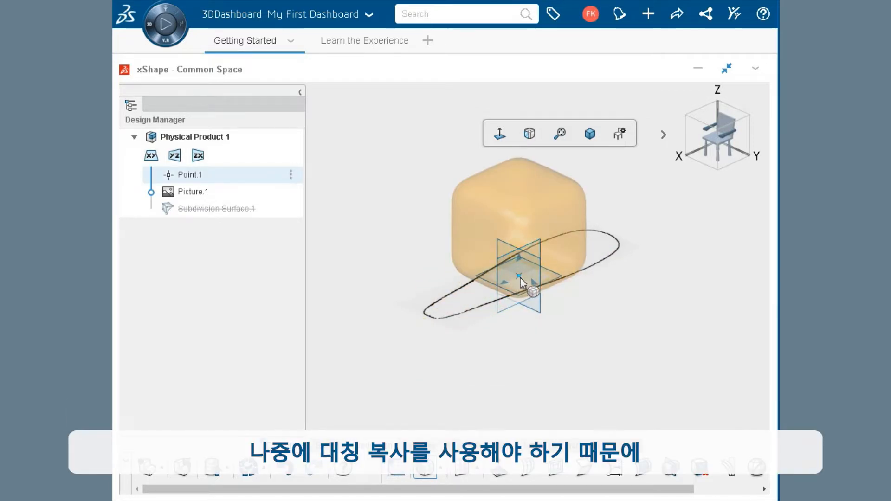
pyautogui.click(520, 277)
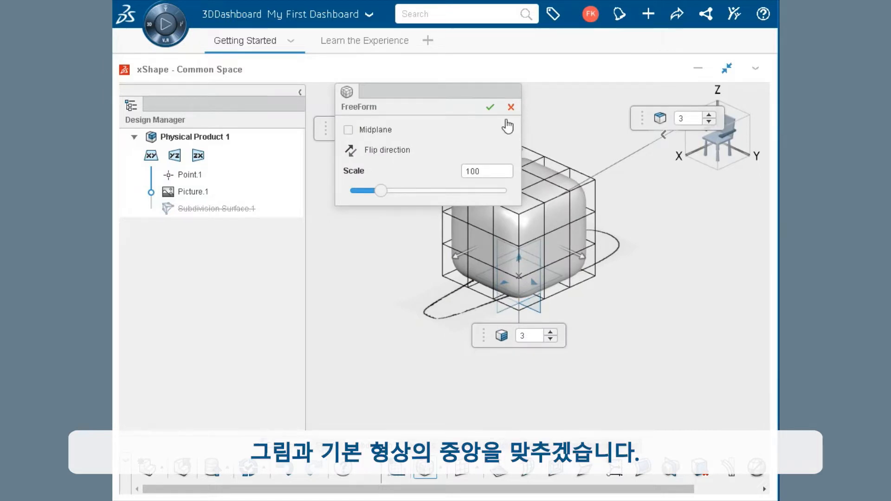
pyautogui.click(490, 108)
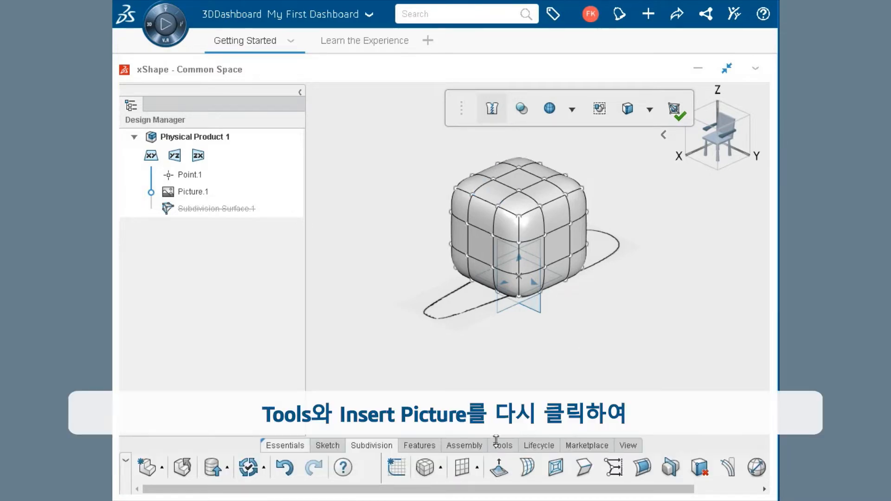
# - Insert the picture Seat_Profile.JPG on the ZX plane with the default settings
pyautogui.click(497, 447)
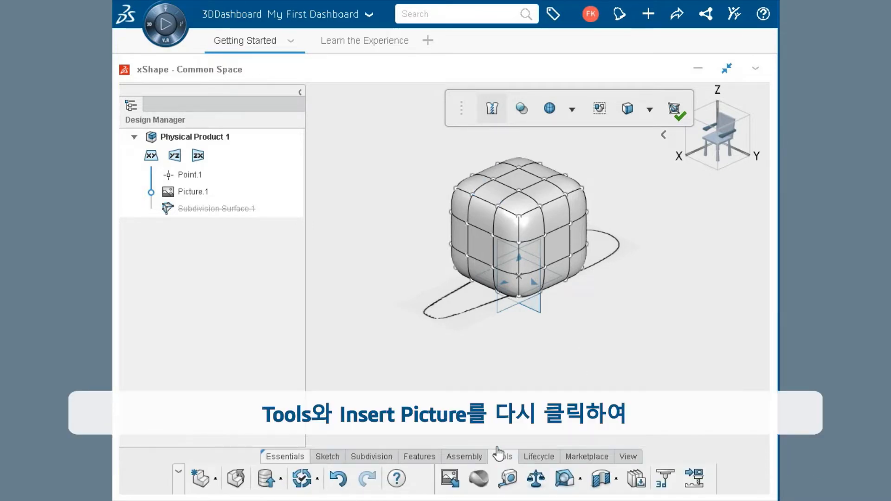
pyautogui.click(452, 481)
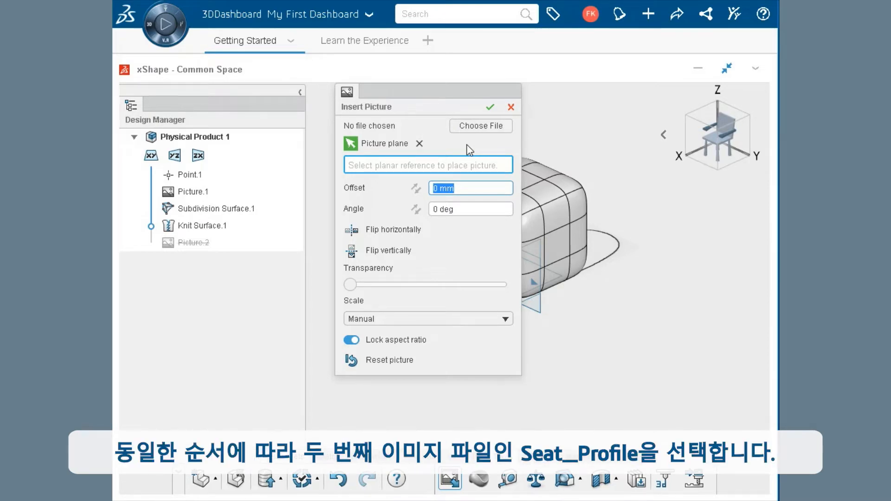
pyautogui.click(480, 127)
pyautogui.click(451, 49)
pyautogui.click(667, 307)
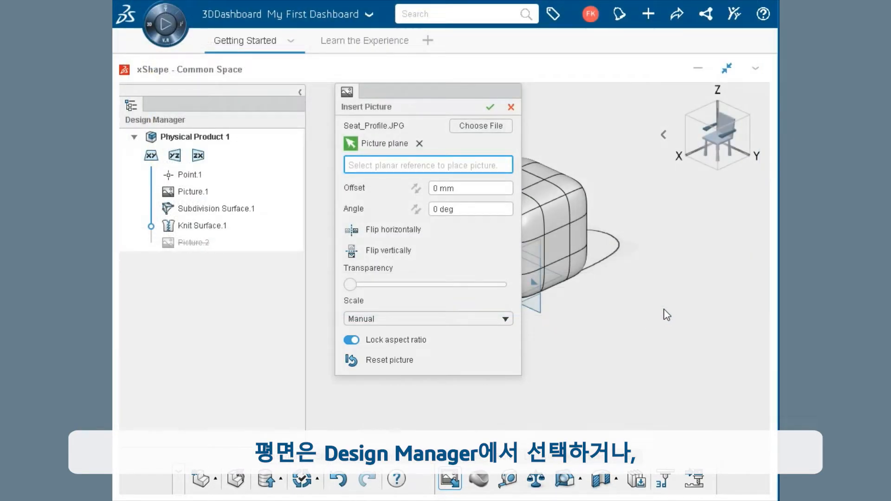
pyautogui.click(539, 247)
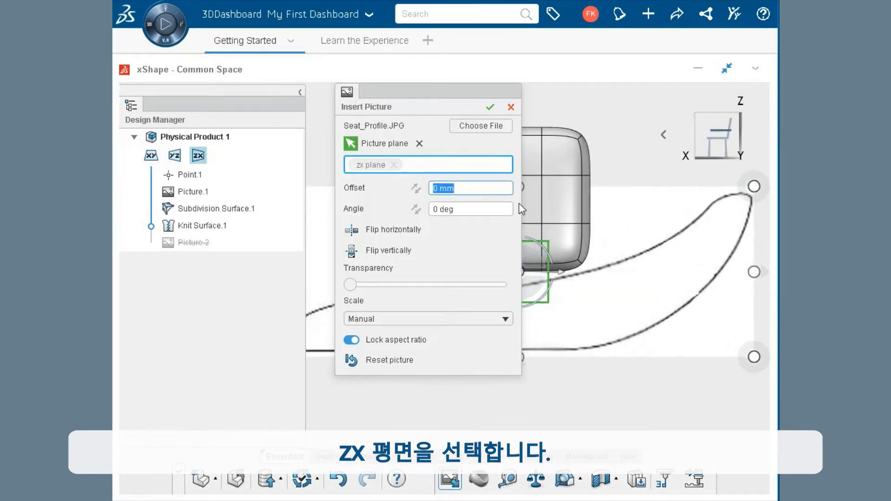
pyautogui.click(490, 108)
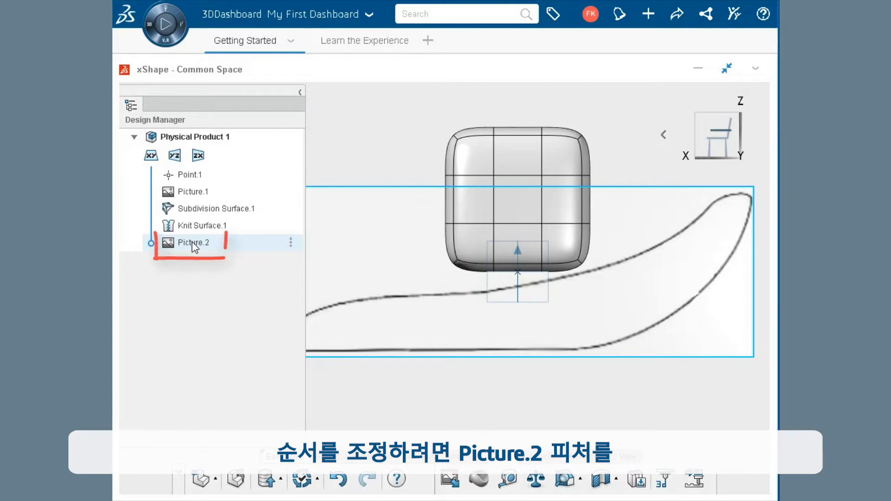
# - Reorder Picture.2 in the feature tree between Picture.1 and Subdivision Surface.1
pyautogui.moveTo(195, 246); pyautogui.dragTo(200, 208)
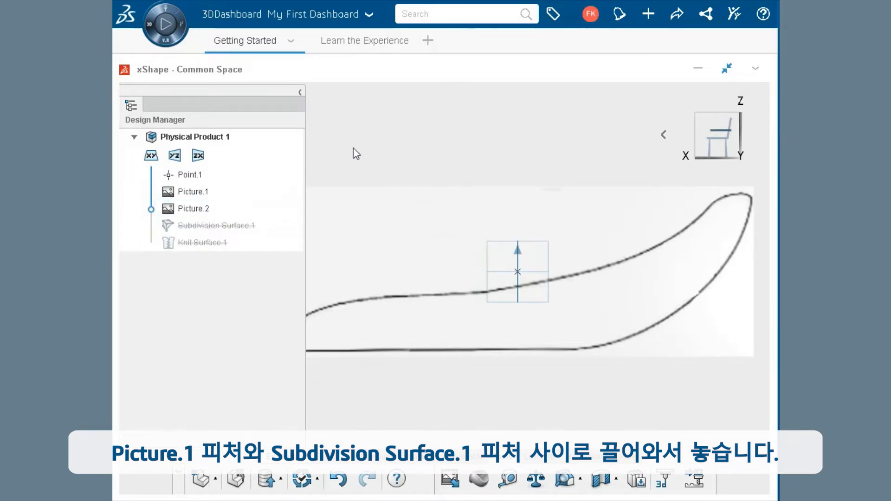
pyautogui.click(663, 136)
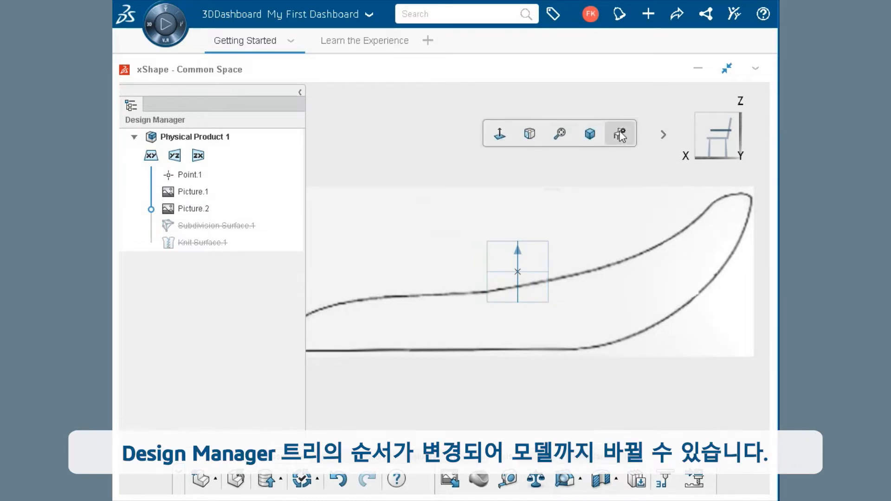
pyautogui.click(591, 133)
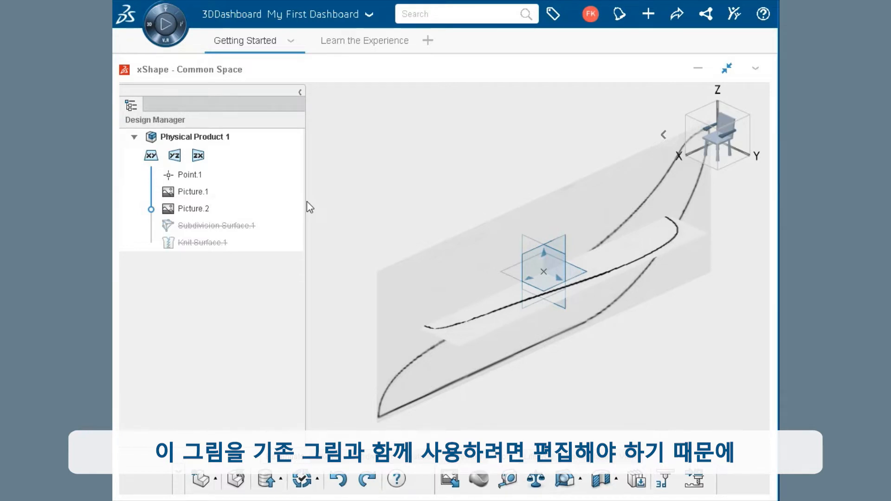
# - Edit Picture.2 by scaling it to 72 percent and raising it about 23 mm along Z so its front end meets the plan picture
pyautogui.doubleClick(190, 209)
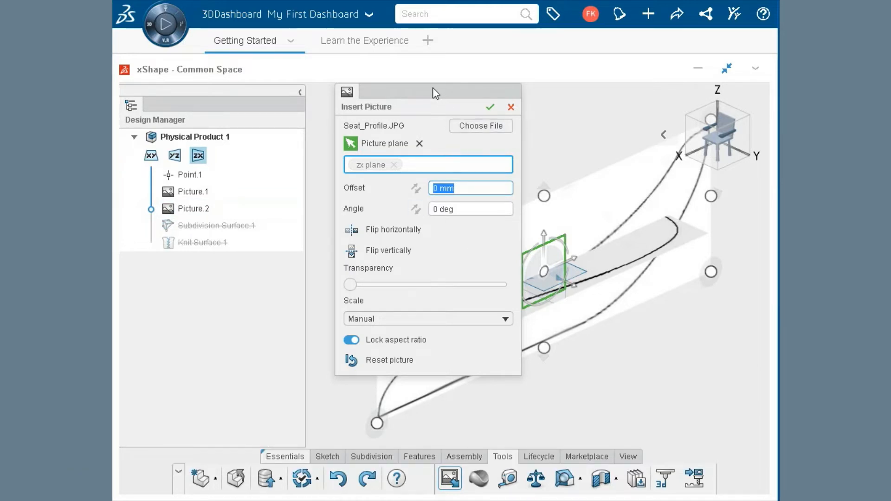
pyautogui.moveTo(433, 89); pyautogui.dragTo(294, 81)
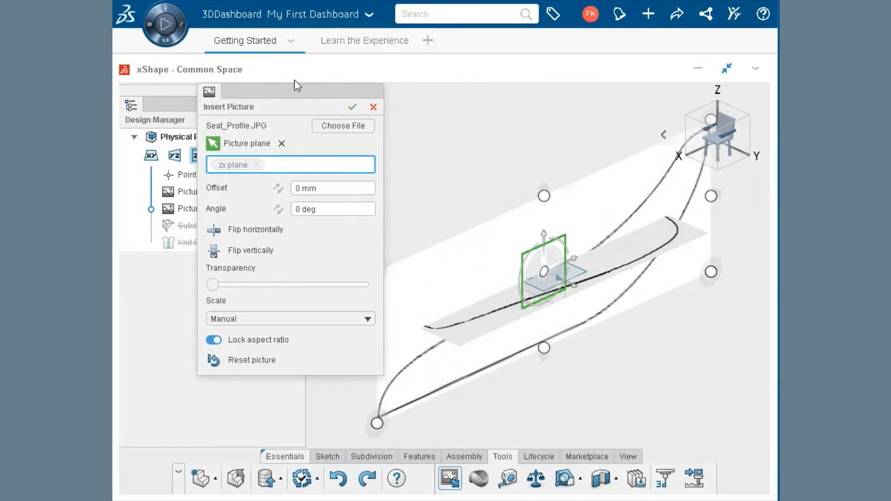
pyautogui.click(319, 327)
pyautogui.click(297, 364)
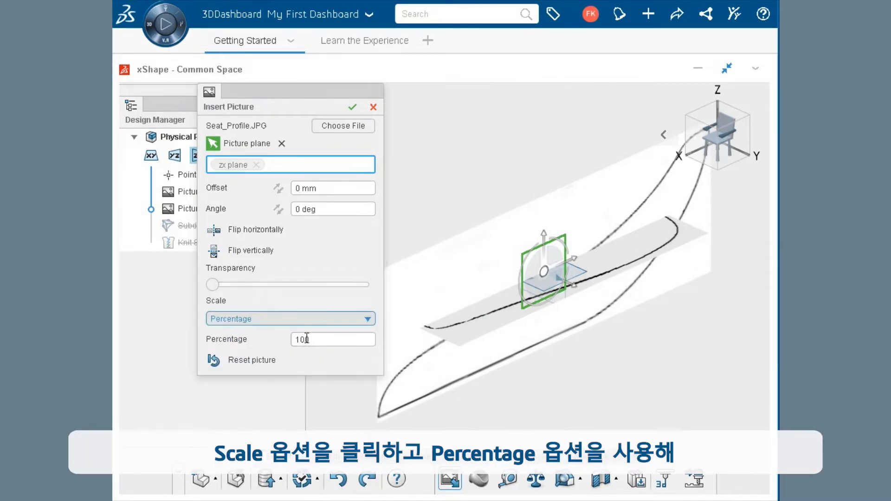
pyautogui.doubleClick(314, 338)
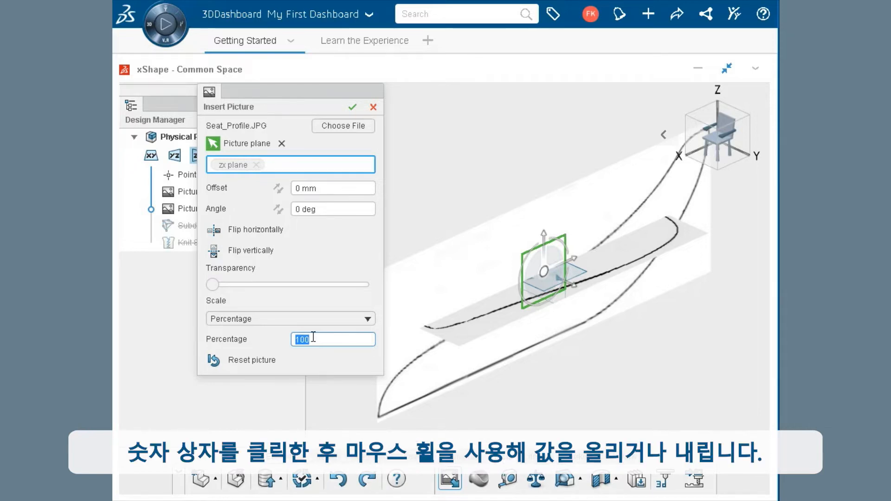
pyautogui.scroll(-18, 313, 337)
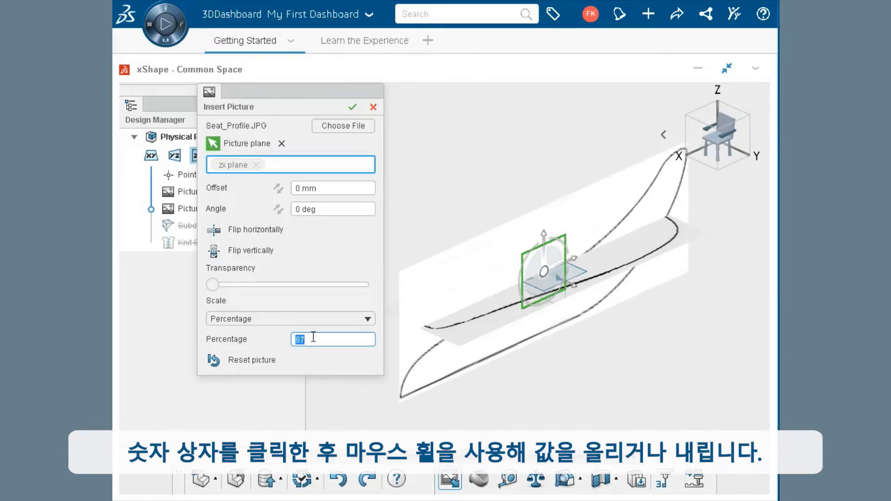
pyautogui.scroll(-10, 314, 338)
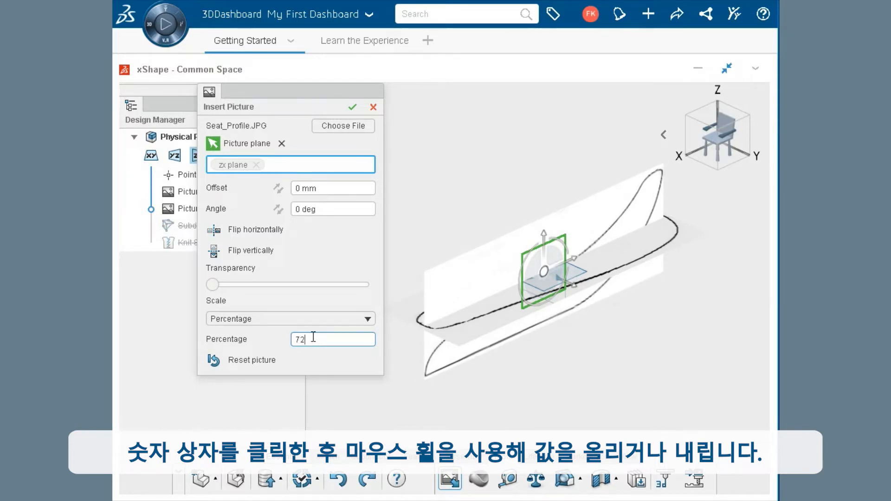
pyautogui.moveTo(544, 245); pyautogui.dragTo(546, 187)
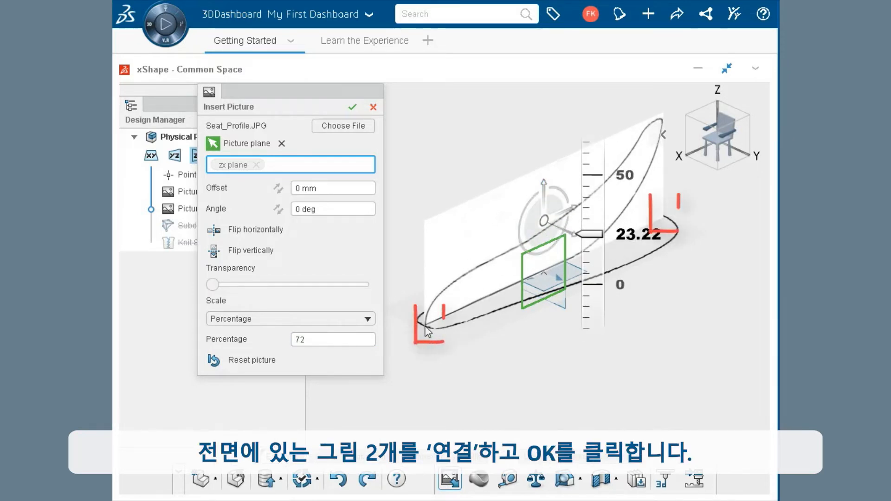
pyautogui.click(352, 107)
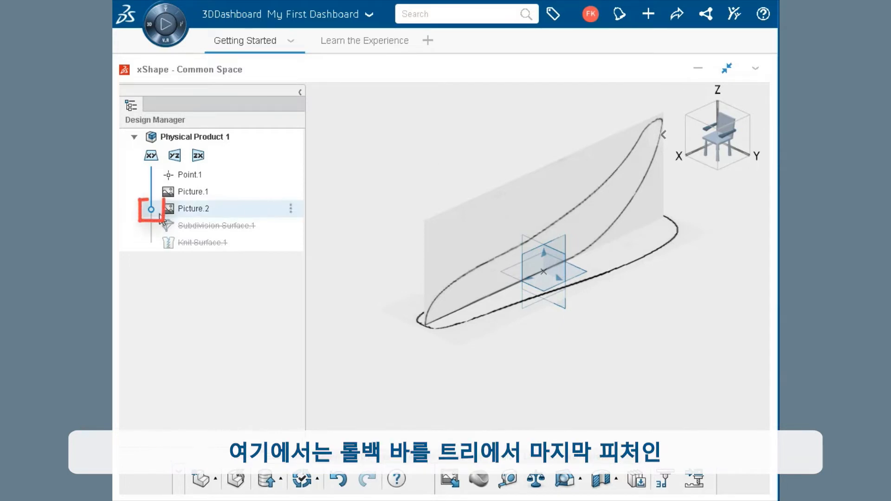
# - Roll the feature history forward to Knit Surface.1 and reopen the box's subdivision surface for editing
pyautogui.moveTo(150, 207); pyautogui.dragTo(152, 246)
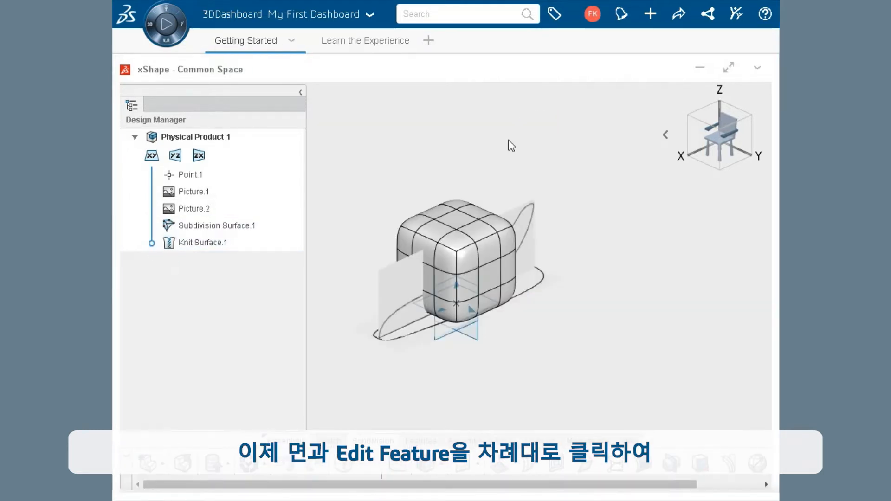
pyautogui.click(458, 216)
pyautogui.click(494, 170)
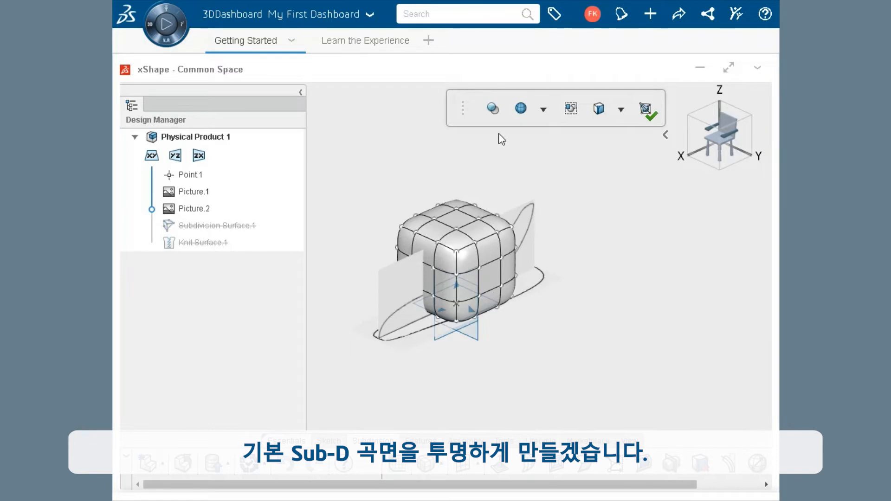
# - Make the box's subdivision surface mostly transparent so both seat pictures can be seen through it
pyautogui.click(491, 110)
pyautogui.moveTo(483, 130); pyautogui.dragTo(627, 133)
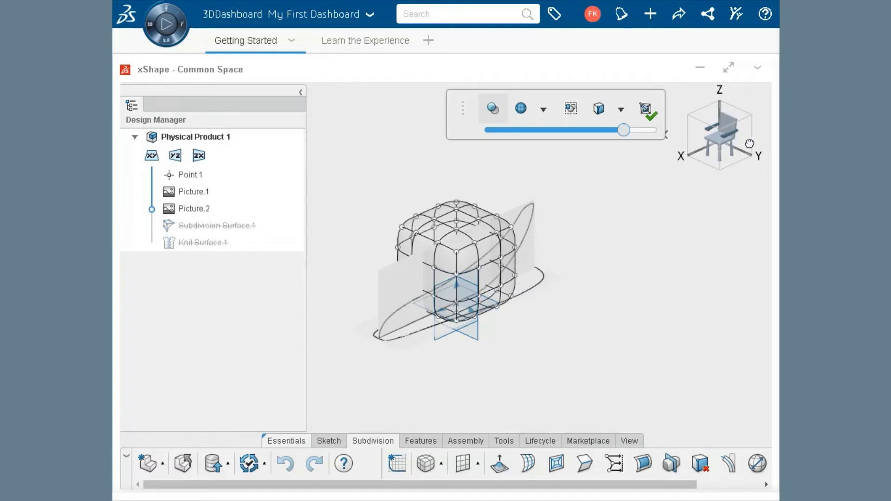
# - Stretch the whole box cage strongly along X and slightly along Z, and lower it about 5 mm to cover the profile picture
pyautogui.click(744, 147)
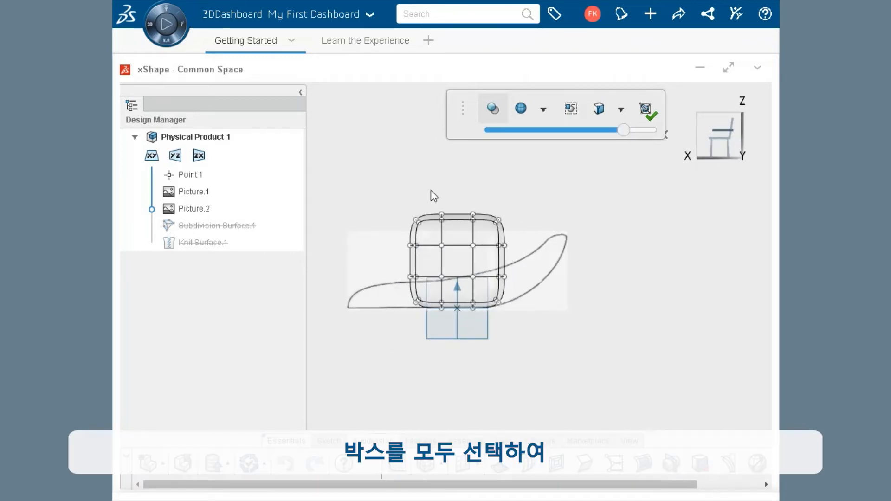
pyautogui.moveTo(400, 192); pyautogui.dragTo(510, 321)
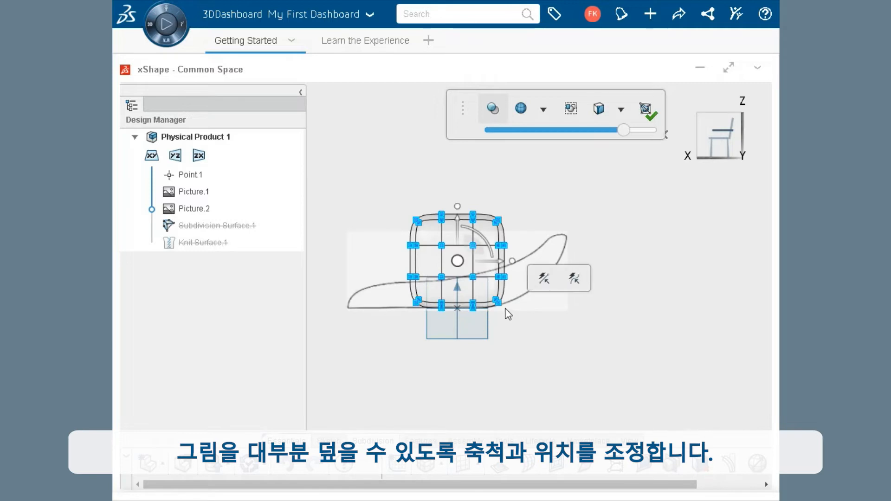
pyautogui.moveTo(513, 263); pyautogui.dragTo(612, 267)
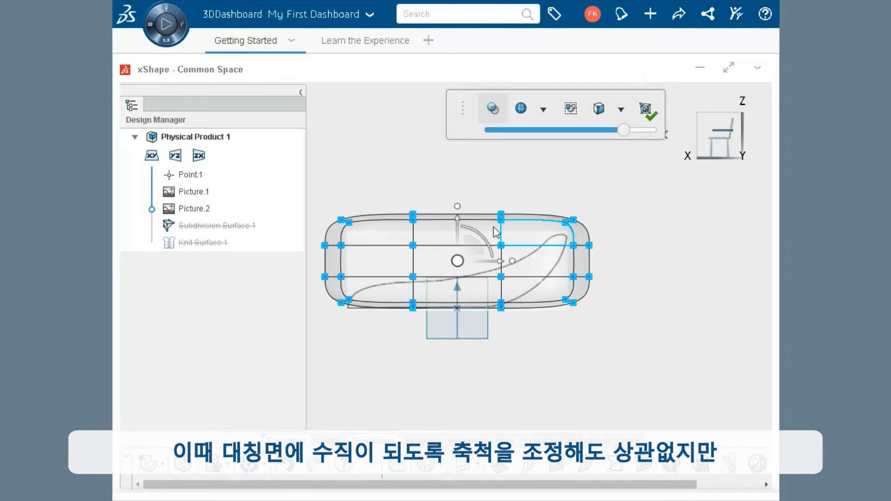
pyautogui.moveTo(462, 206); pyautogui.dragTo(462, 200)
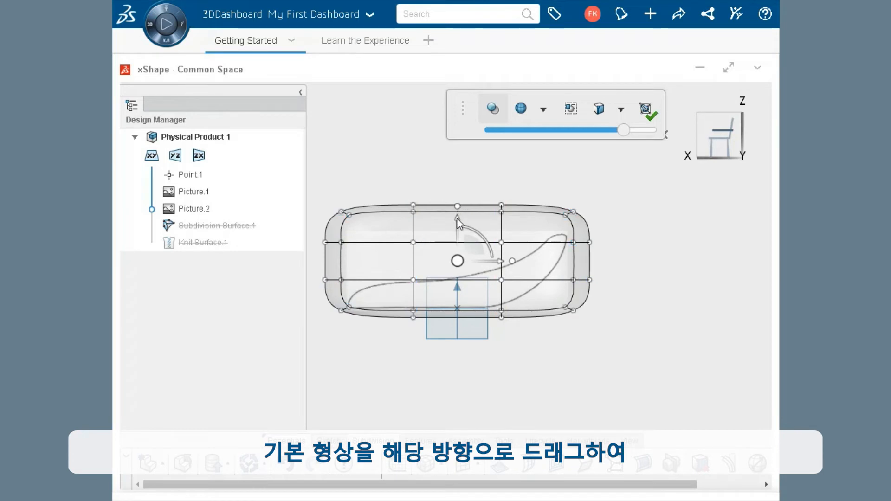
pyautogui.moveTo(457, 221); pyautogui.dragTo(456, 227)
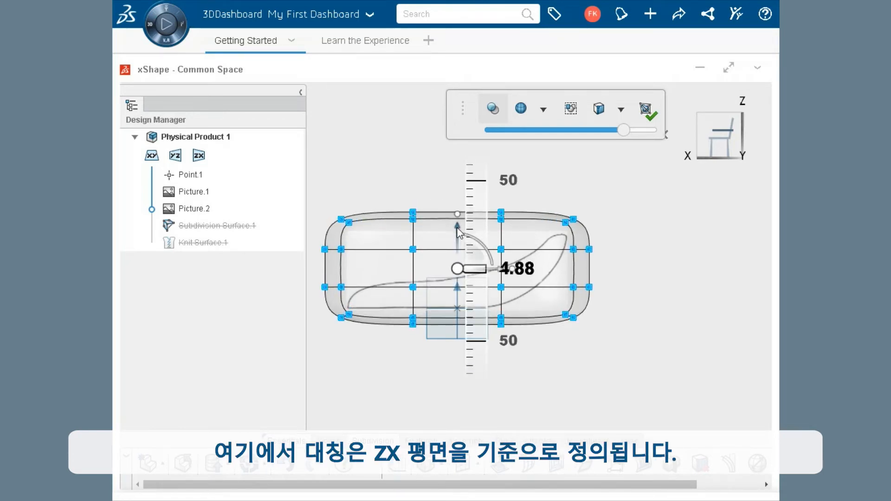
pyautogui.click(414, 151)
pyautogui.click(423, 154)
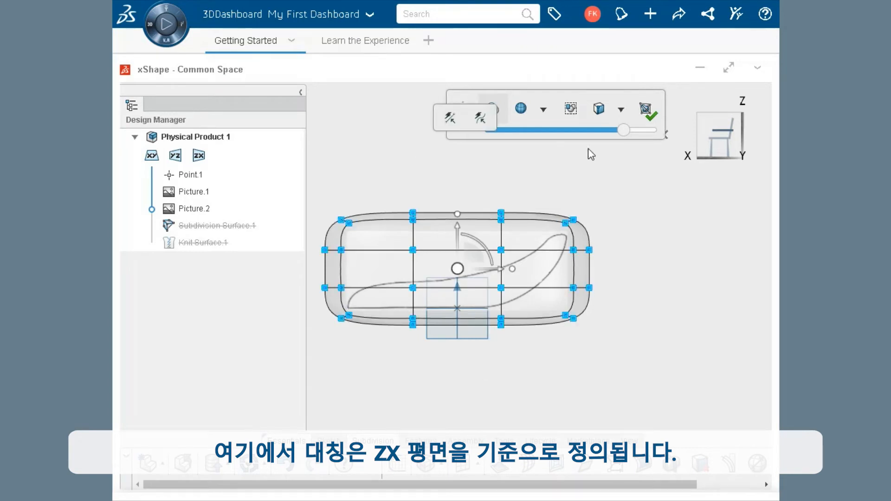
# - Delete one horizontal loop and one vertical lengthwise loop from the box with Delete Faces/Loops, leaving a single central loop each way
pyautogui.click(674, 141)
pyautogui.click(603, 137)
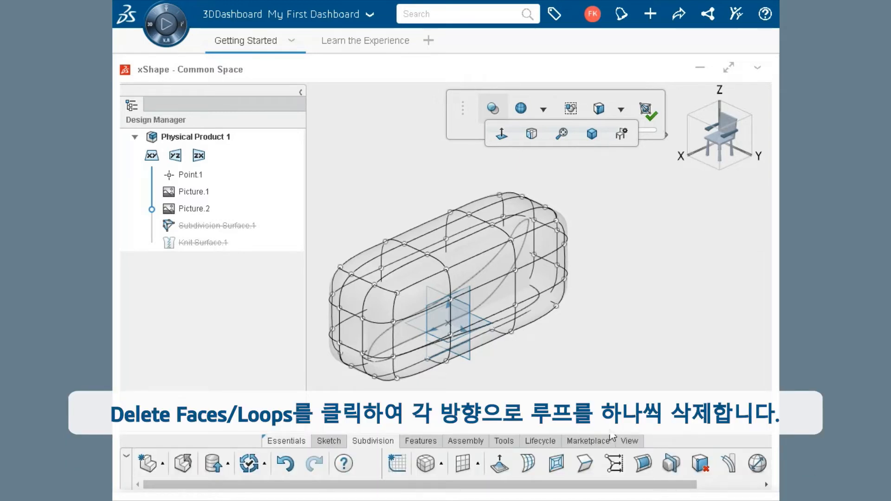
pyautogui.click(699, 464)
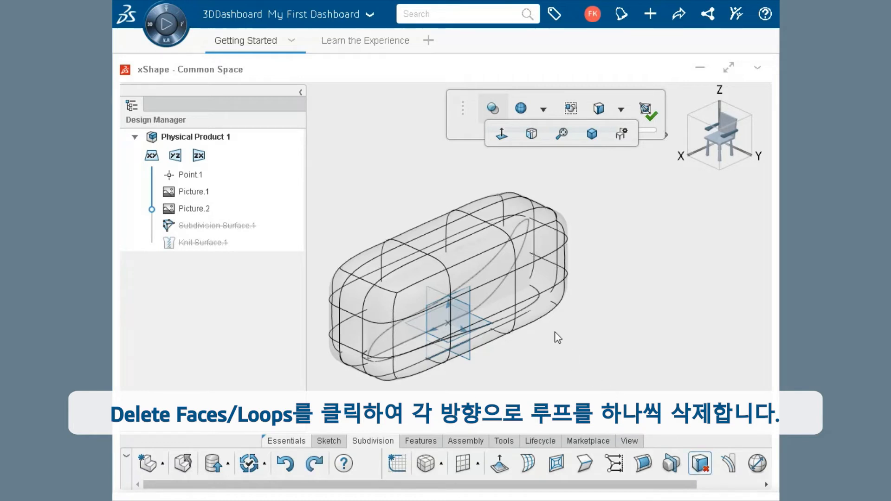
pyautogui.click(546, 298)
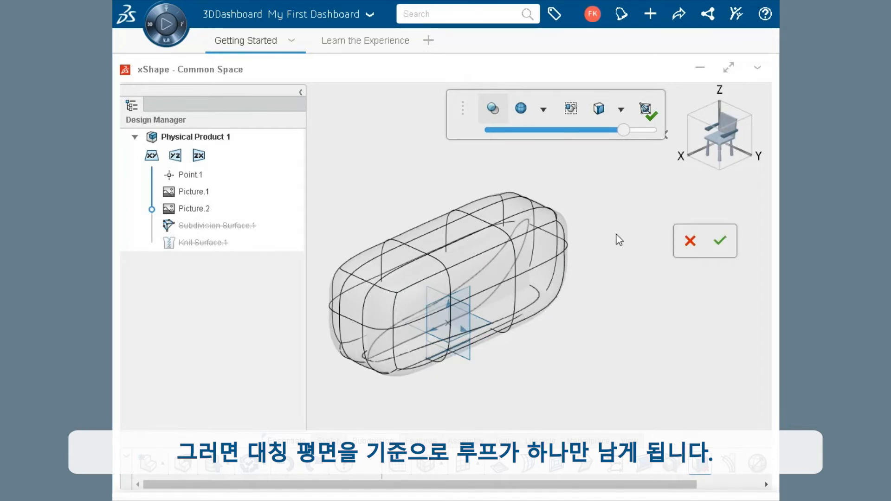
pyautogui.click(533, 215)
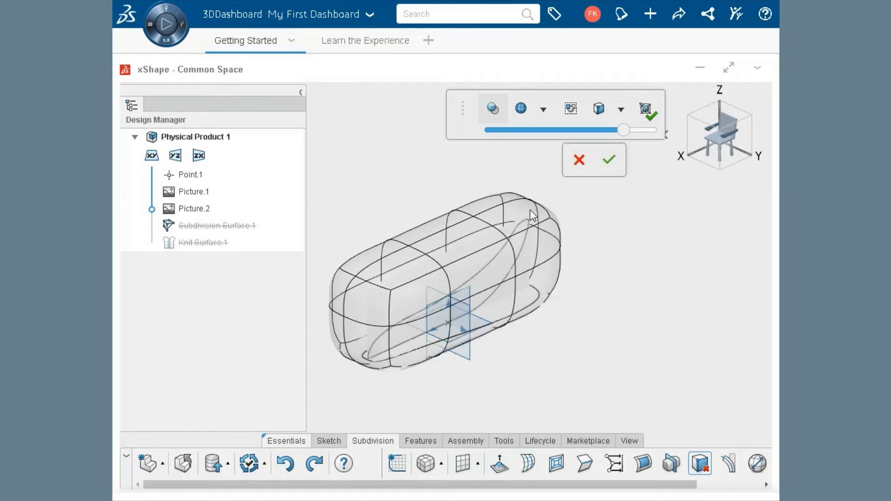
pyautogui.click(609, 160)
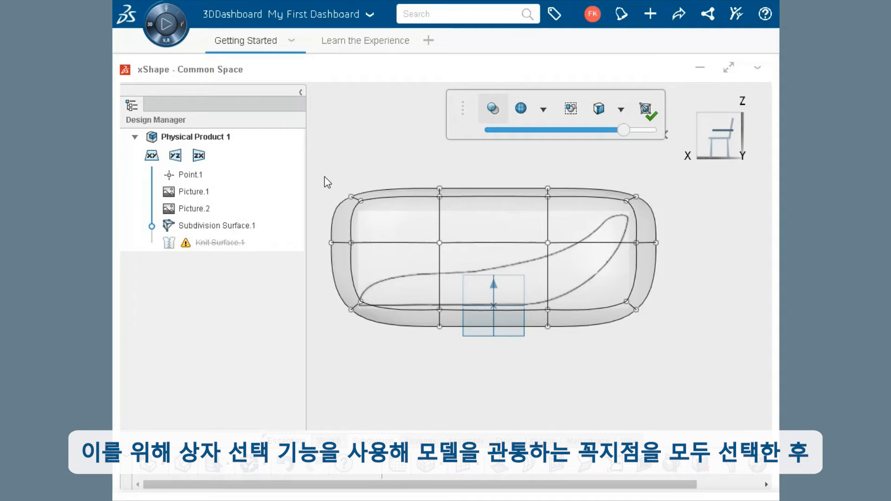
# - In the side view, lower all upper and mid-height vertices of the cage by about 9 mm
pyautogui.moveTo(325, 177); pyautogui.dragTo(685, 264)
pyautogui.moveTo(495, 181); pyautogui.dragTo(502, 199)
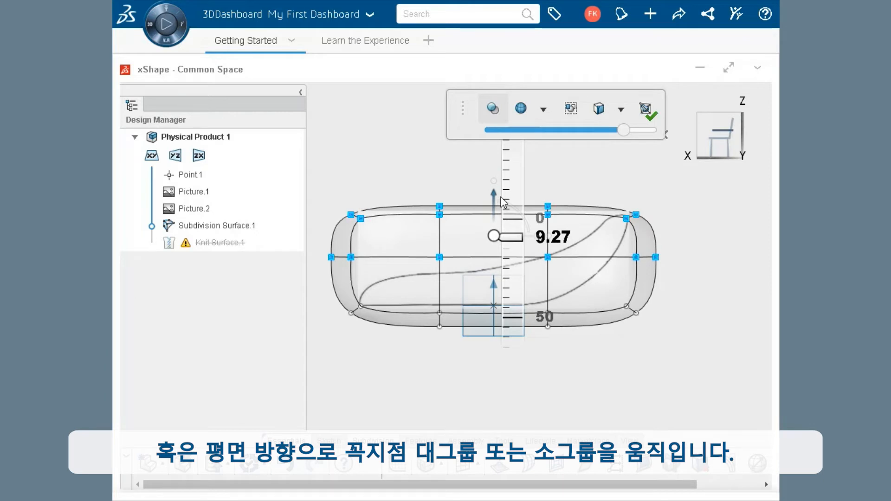
pyautogui.click(379, 182)
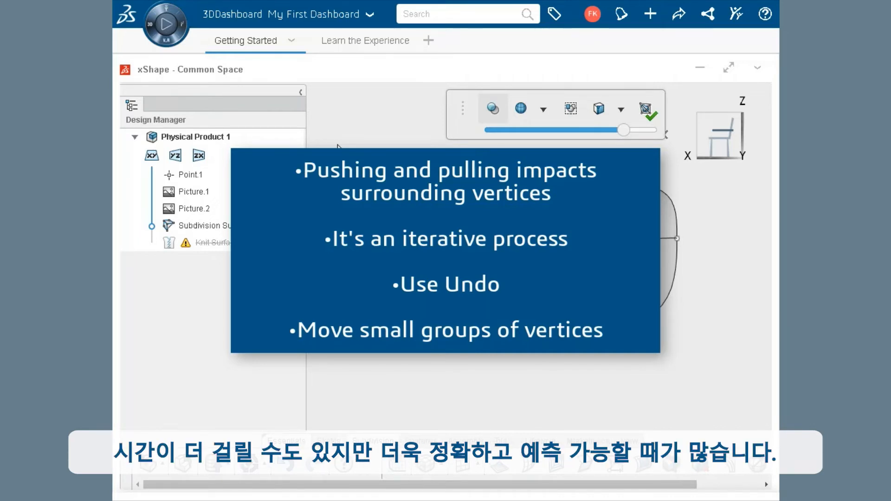
# - Lower the upper and mid-height vertices from the low nose end through the midsection about 30 mm toward the seat's top outline
pyautogui.moveTo(313, 182); pyautogui.dragTo(570, 266)
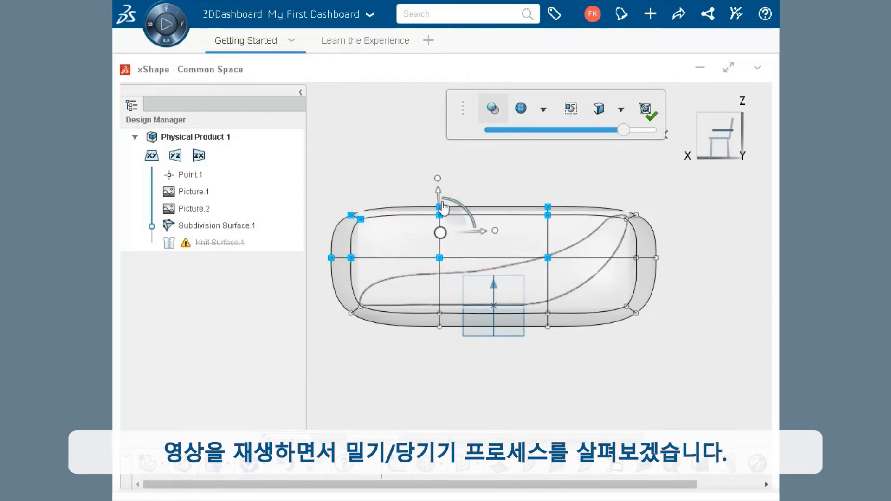
pyautogui.moveTo(438, 199); pyautogui.dragTo(449, 216)
pyautogui.moveTo(451, 232); pyautogui.dragTo(455, 252)
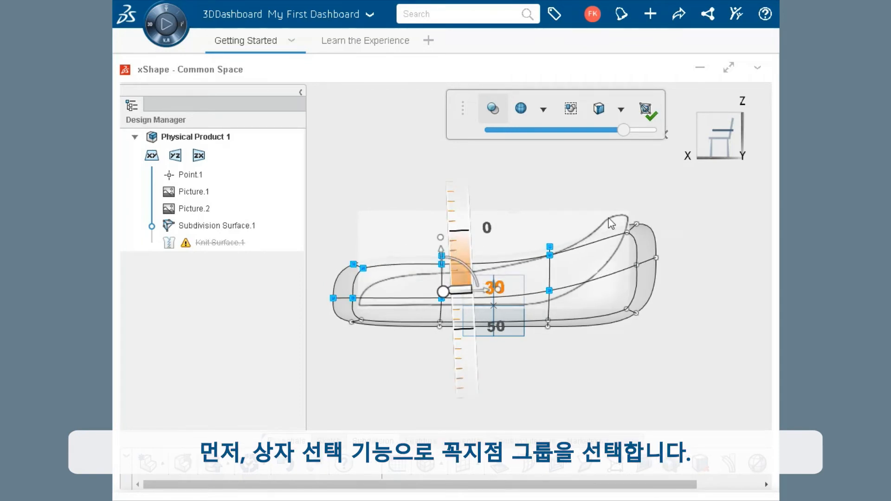
pyautogui.click(687, 225)
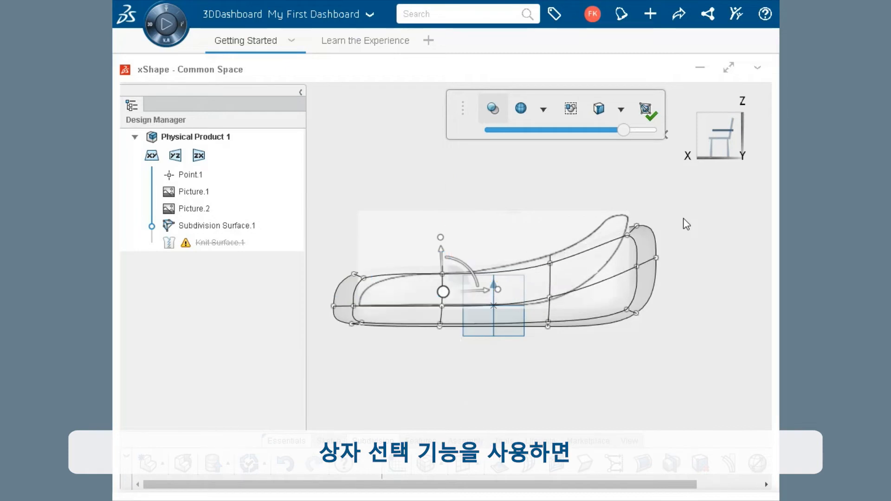
# - Shift all vertices at the raised tail end inward and slightly up toward the profile picture's tail outline
pyautogui.moveTo(583, 191); pyautogui.dragTo(680, 329)
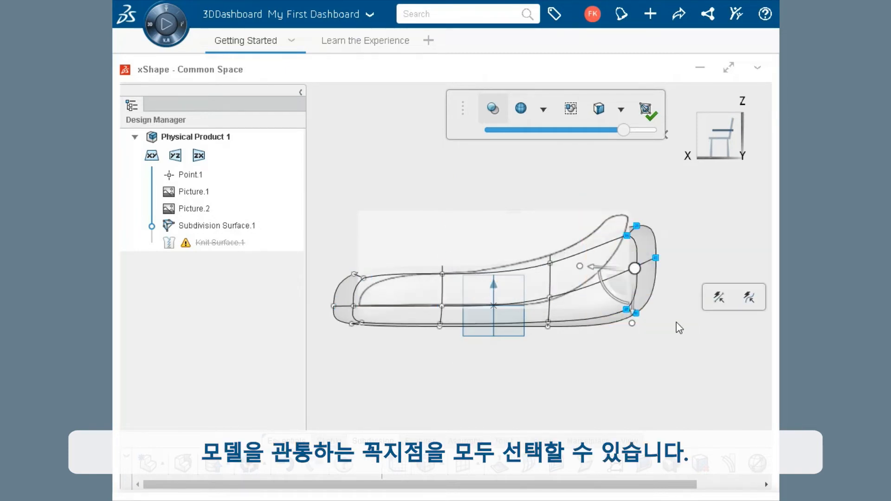
pyautogui.moveTo(624, 302); pyautogui.dragTo(584, 279)
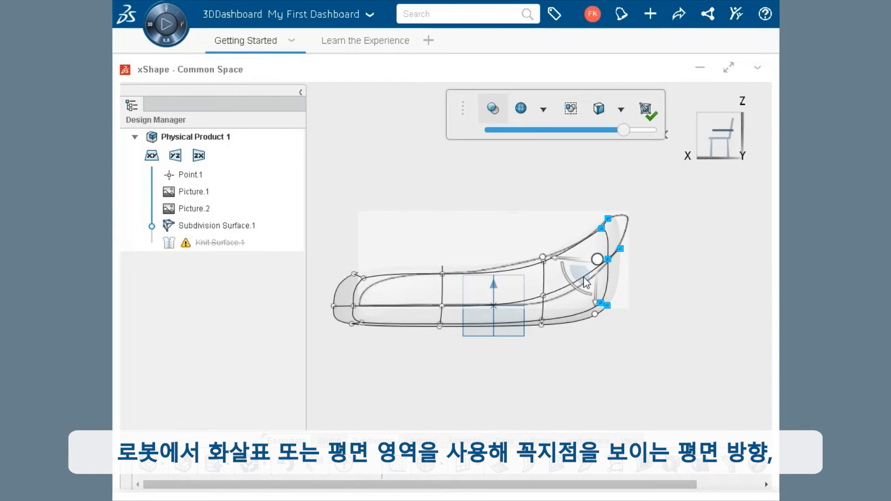
pyautogui.click(653, 281)
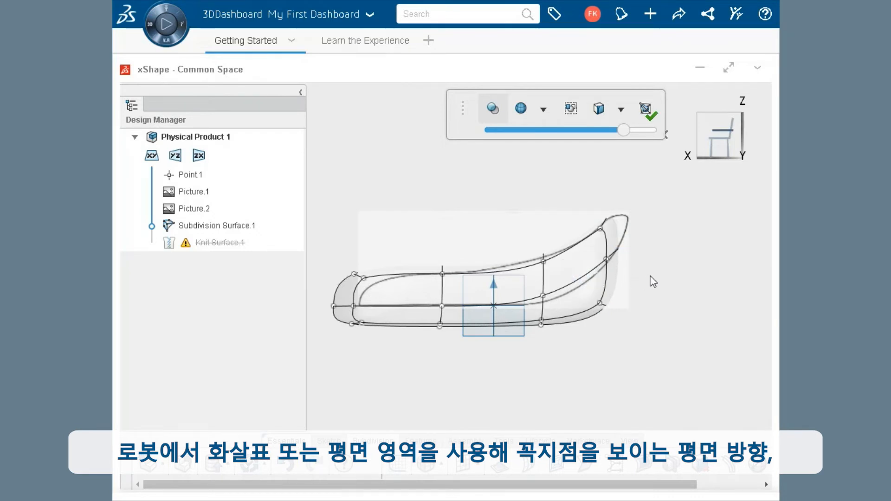
# - Raise the lower vertices to the profile's underside and pull the nose-end vertices inward to the picture's nose outline
pyautogui.moveTo(347, 358); pyautogui.dragTo(642, 302)
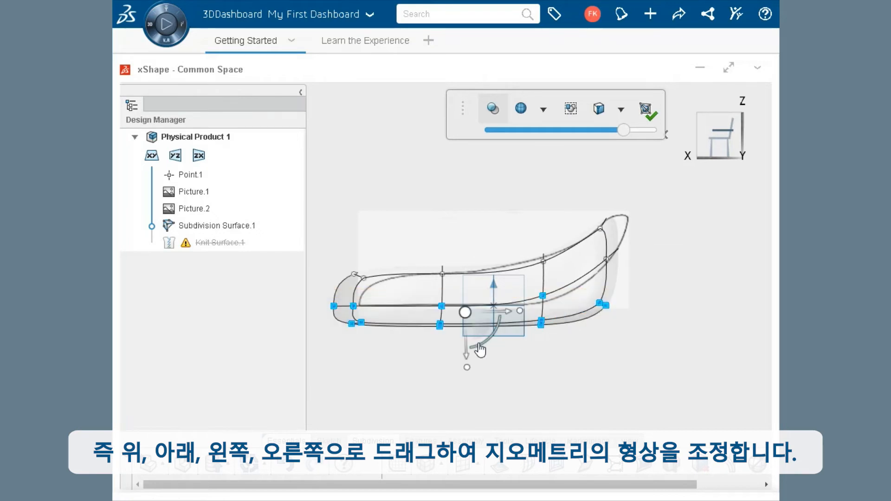
pyautogui.moveTo(468, 352); pyautogui.dragTo(468, 330)
pyautogui.moveTo(314, 249); pyautogui.dragTo(369, 299)
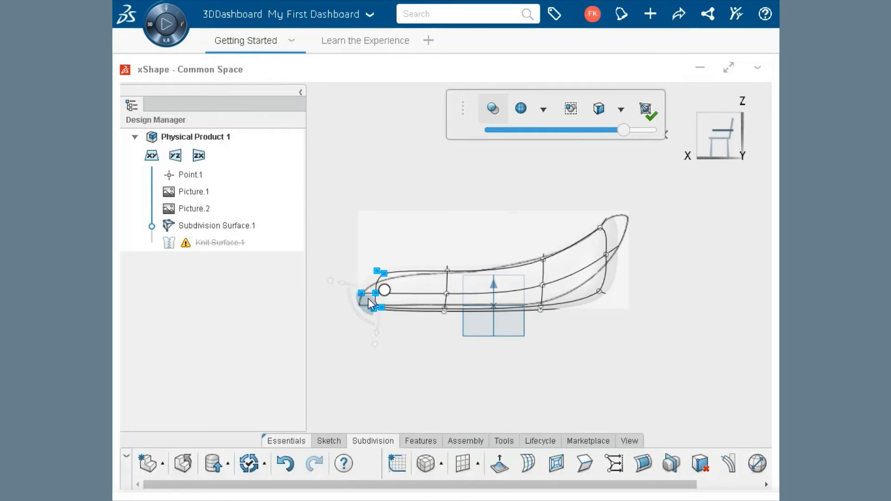
# - Reposition the lower rear vertices up and inward so the cage follows the curved underside of the tail in the profile picture
pyautogui.scroll(5, 575, 320)
pyautogui.scroll(-2, 457, 349)
pyautogui.moveTo(458, 349); pyautogui.dragTo(701, 238)
pyautogui.moveTo(513, 299); pyautogui.dragTo(493, 285)
pyautogui.moveTo(561, 317); pyautogui.dragTo(617, 248)
pyautogui.moveTo(575, 277); pyautogui.dragTo(550, 252)
pyautogui.click(681, 268)
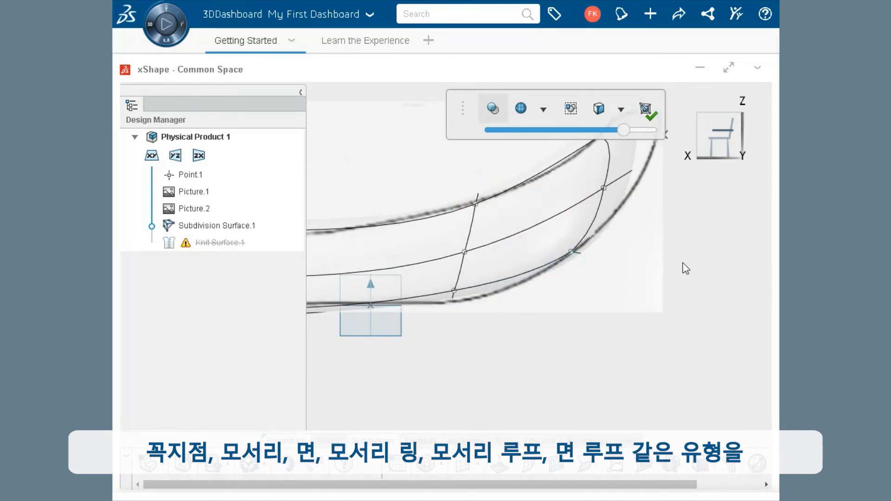
# - Adjust the upper tail vertices so the end of the cage fills the raised tail tip of the profile picture
pyautogui.scroll(-3, 681, 267)
pyautogui.moveTo(479, 170); pyautogui.dragTo(539, 241)
pyautogui.click(622, 252)
pyautogui.moveTo(471, 174); pyautogui.dragTo(533, 234)
pyautogui.moveTo(501, 193); pyautogui.dragTo(565, 201)
pyautogui.click(583, 216)
pyautogui.moveTo(520, 170); pyautogui.dragTo(531, 178)
pyautogui.click(618, 255)
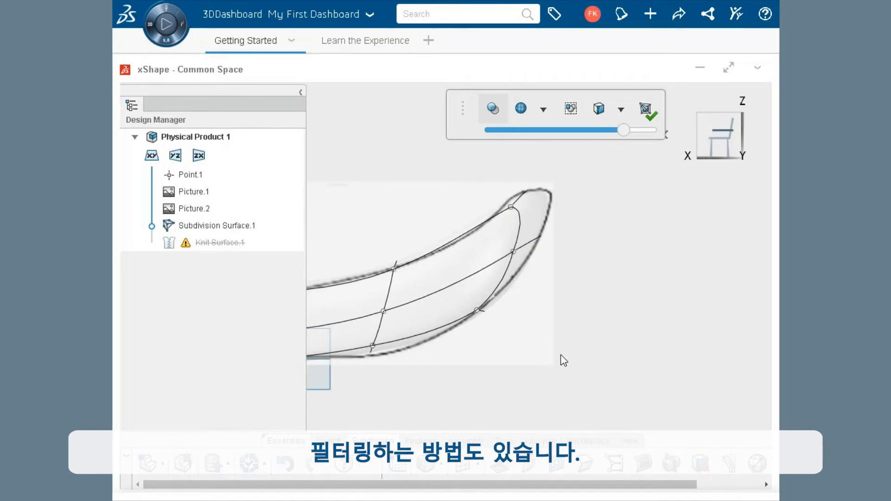
# - Fine-tune the nose and remaining midsection vertex groups so the cage matches the rest of the side profile outline
pyautogui.scroll(-4, 561, 355)
pyautogui.scroll(5, 351, 316)
pyautogui.moveTo(336, 364); pyautogui.dragTo(427, 274)
pyautogui.moveTo(378, 312); pyautogui.dragTo(355, 299)
pyautogui.scroll(-3, 448, 285)
pyautogui.moveTo(378, 187); pyautogui.dragTo(438, 243)
pyautogui.moveTo(405, 215); pyautogui.dragTo(420, 233)
pyautogui.scroll(-2, 446, 289)
pyautogui.moveTo(510, 205); pyautogui.dragTo(511, 229)
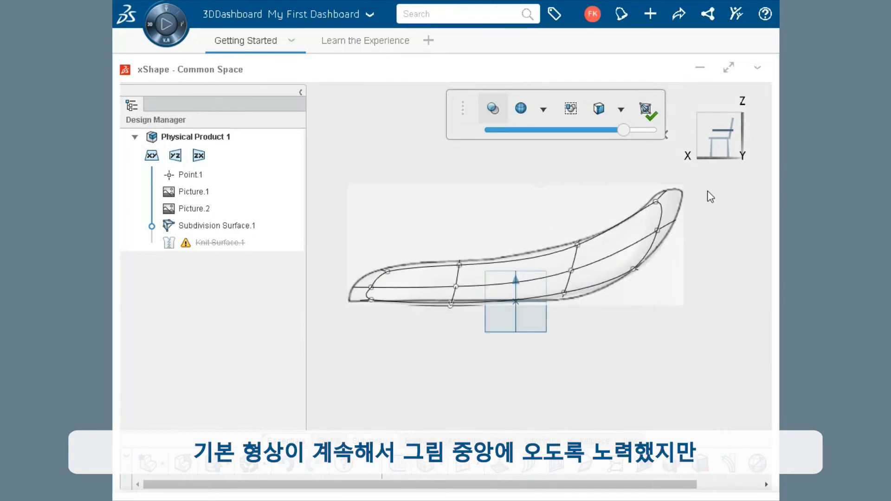
# - Switch to the plan view and move the central lengthwise vertex loop about 10.6 mm along Y onto the seat's centreline
pyautogui.press('space')
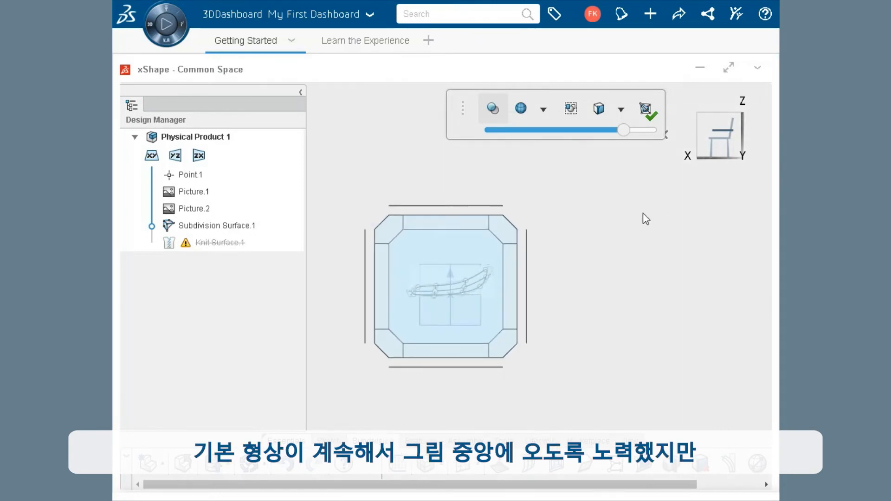
pyautogui.click(465, 206)
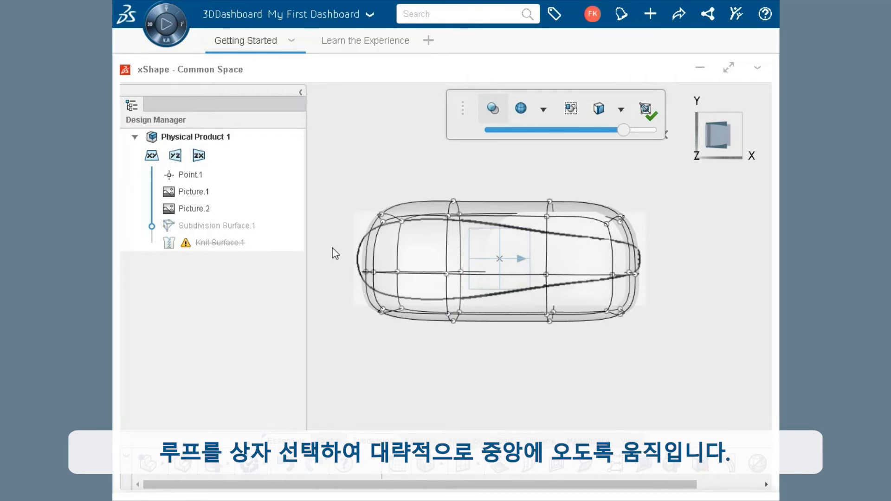
pyautogui.moveTo(332, 248); pyautogui.dragTo(660, 293)
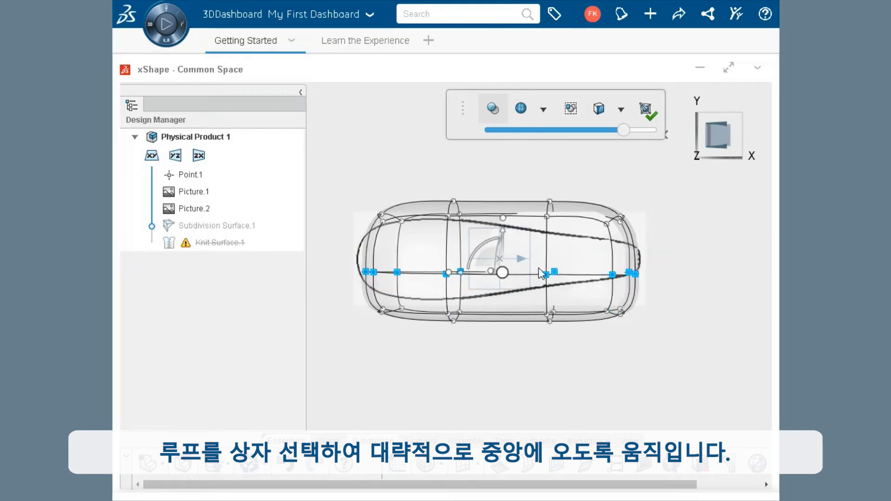
pyautogui.moveTo(504, 233); pyautogui.dragTo(505, 219)
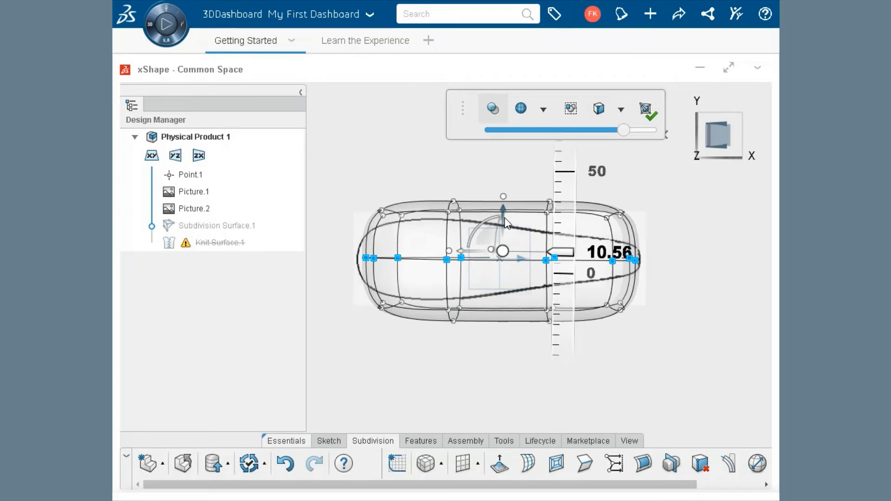
pyautogui.click(691, 245)
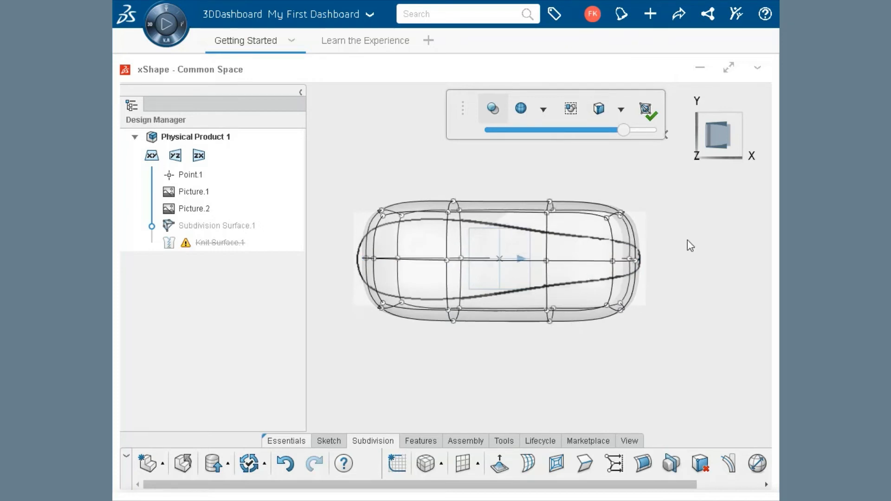
# - Apply Symmetry to the subdivision surface about the ZX plane
pyautogui.click(755, 484)
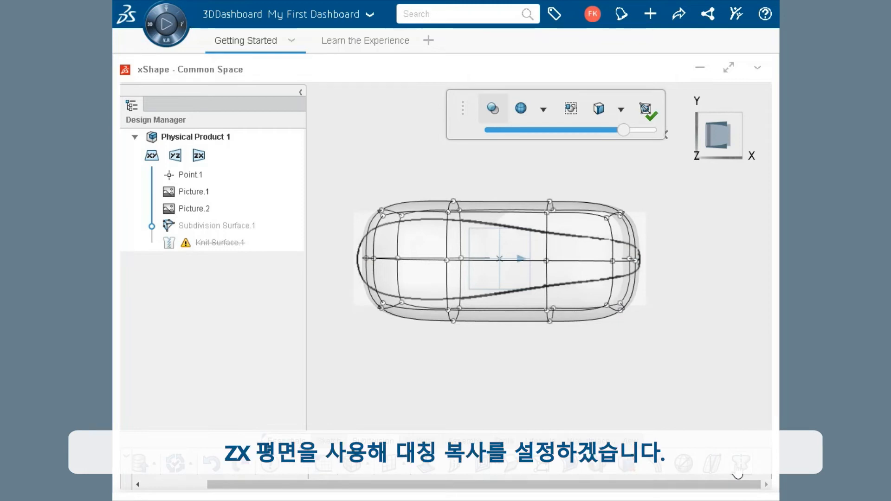
pyautogui.click(738, 469)
pyautogui.click(513, 260)
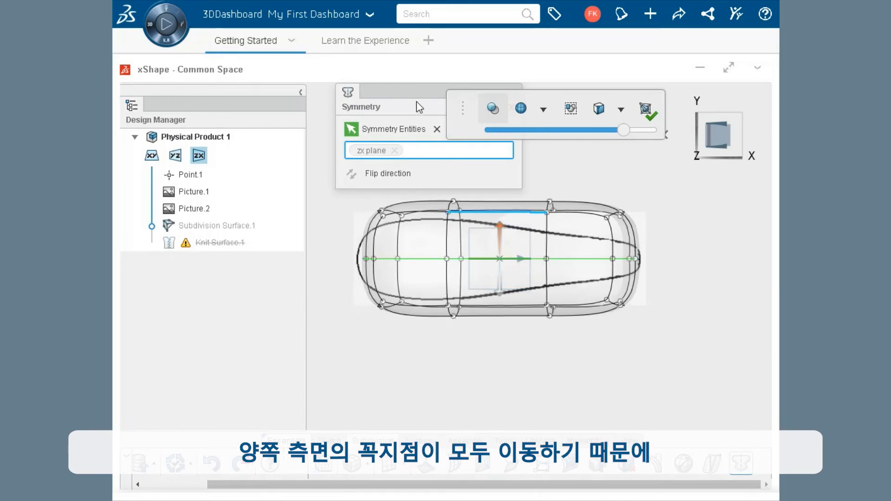
pyautogui.moveTo(416, 93); pyautogui.dragTo(324, 106)
pyautogui.click(397, 121)
# - Move the cage's side vertices inward about 7 mm, and those toward the narrow nose further in to match the plan outline
pyautogui.moveTo(342, 382); pyautogui.dragTo(648, 283)
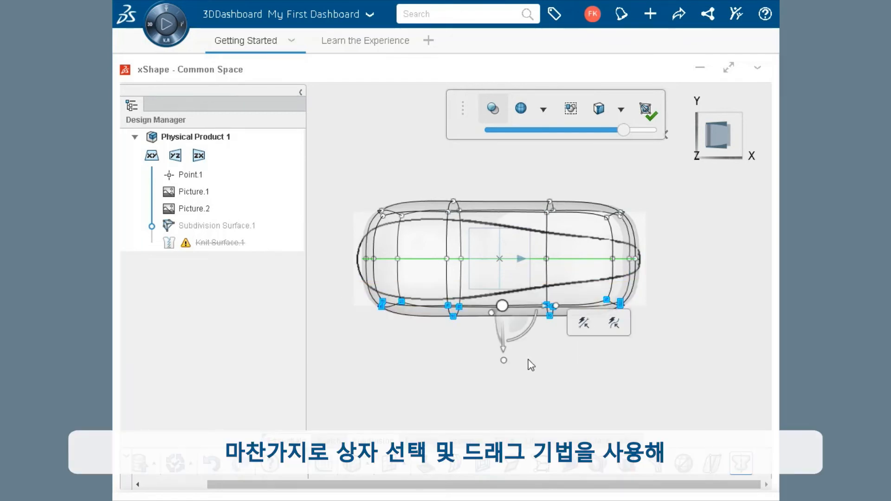
pyautogui.moveTo(503, 349); pyautogui.dragTo(508, 333)
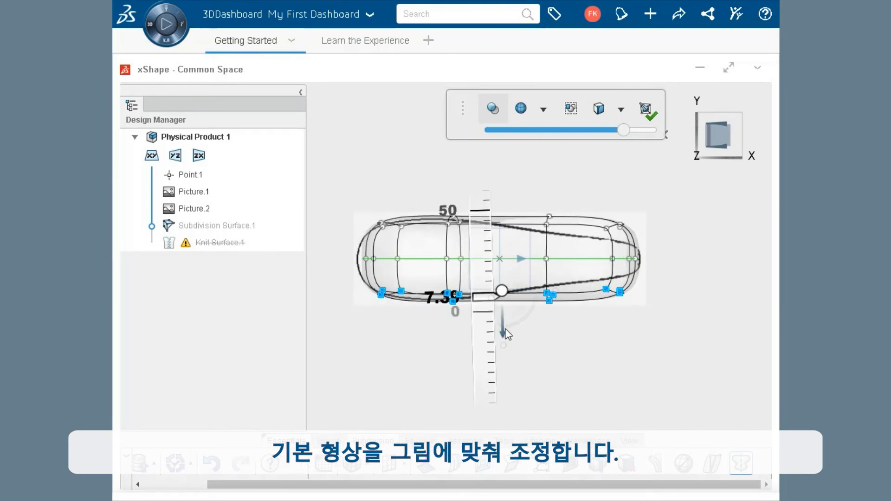
pyautogui.moveTo(529, 338); pyautogui.dragTo(650, 270)
pyautogui.moveTo(599, 304); pyautogui.dragTo(591, 295)
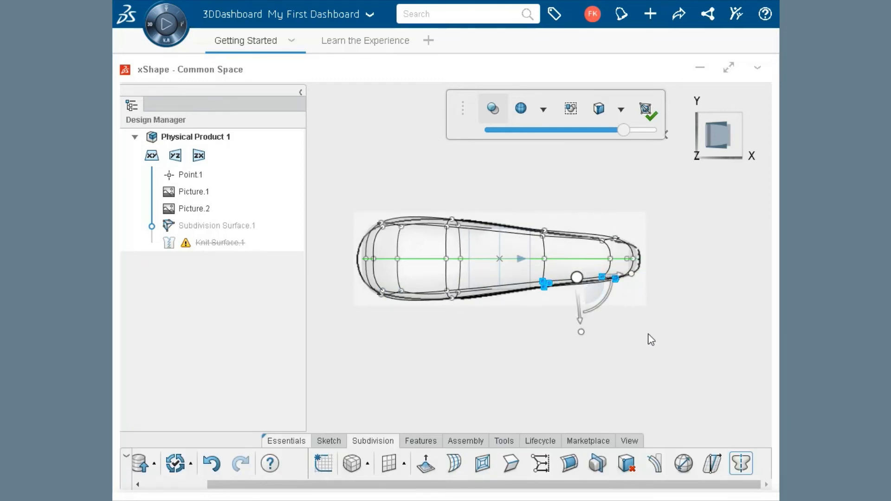
# - Nudge the side vertices near the nose tip inward so the cage edge follows the plan picture's narrow end
pyautogui.scroll(5, 625, 274)
pyautogui.moveTo(529, 339); pyautogui.dragTo(625, 260)
pyautogui.moveTo(596, 318); pyautogui.dragTo(594, 314)
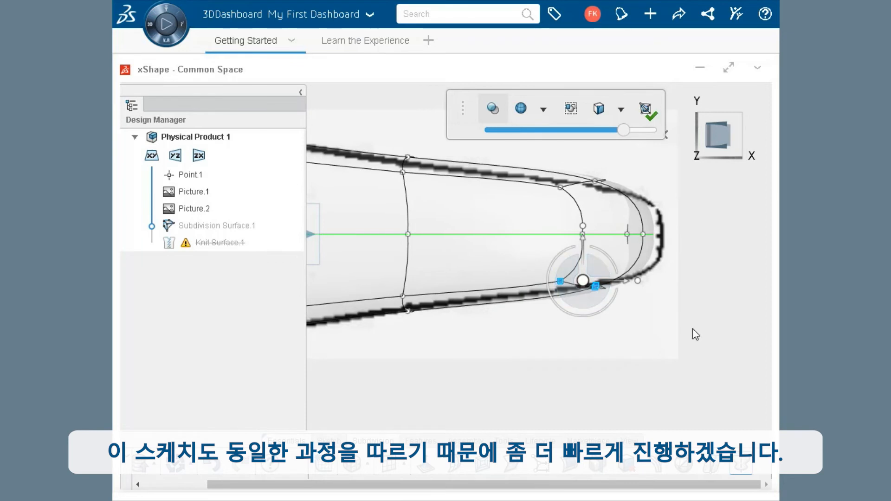
# - Move the vertices at the nose's end slightly outward along X towards the plan picture's outline
pyautogui.moveTo(704, 322); pyautogui.dragTo(694, 236)
pyautogui.click(741, 348)
pyautogui.scroll(-6, 608, 342)
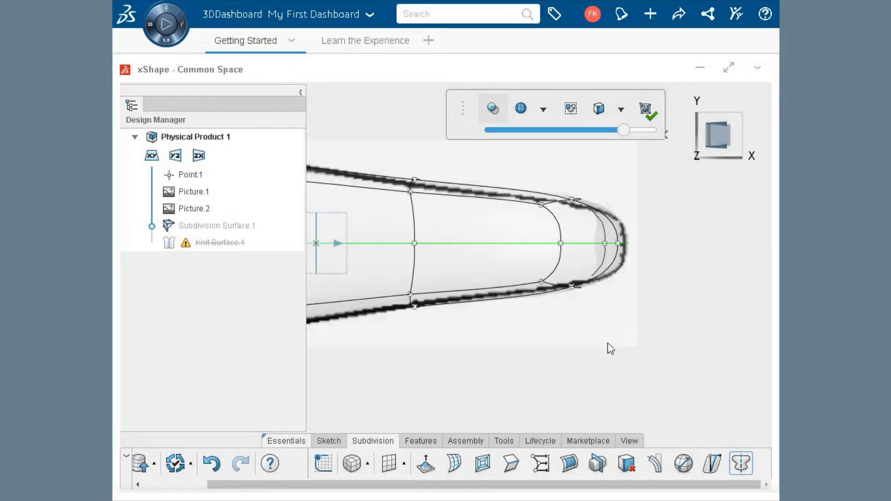
# - Adjust the end and side vertices at the seat's wide rear so the cage follows the plan picture's outline
pyautogui.scroll(3, 327, 319)
pyautogui.scroll(-3, 341, 315)
pyautogui.scroll(5, 343, 321)
pyautogui.moveTo(364, 225); pyautogui.dragTo(436, 310)
pyautogui.moveTo(379, 266); pyautogui.dragTo(346, 268)
pyautogui.moveTo(392, 392); pyautogui.dragTo(510, 332)
pyautogui.moveTo(462, 369); pyautogui.dragTo(459, 362)
pyautogui.click(420, 386)
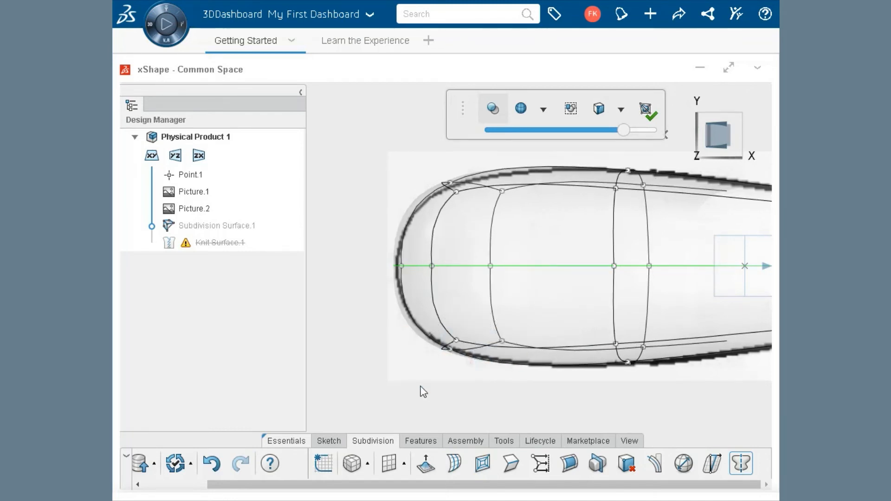
# - Turn off Symmetry, exit subdivision editing and switch to the isometric view
pyautogui.scroll(-5, 421, 387)
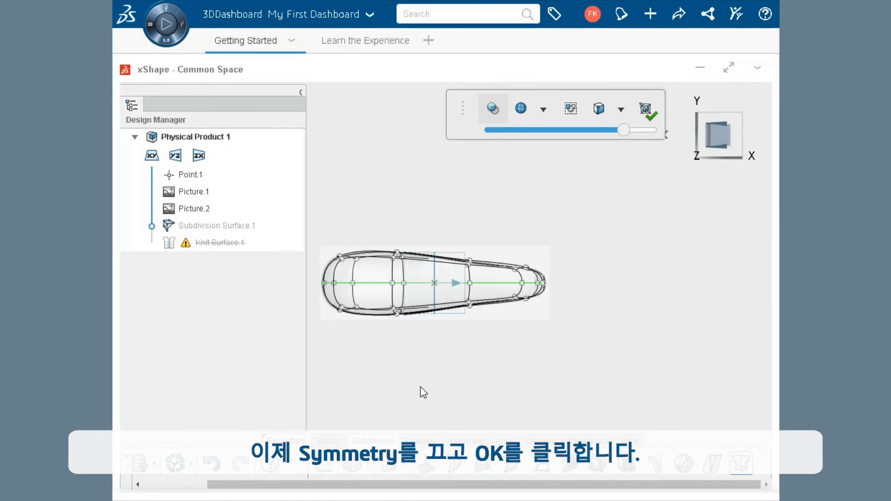
pyautogui.click(738, 470)
pyautogui.click(646, 110)
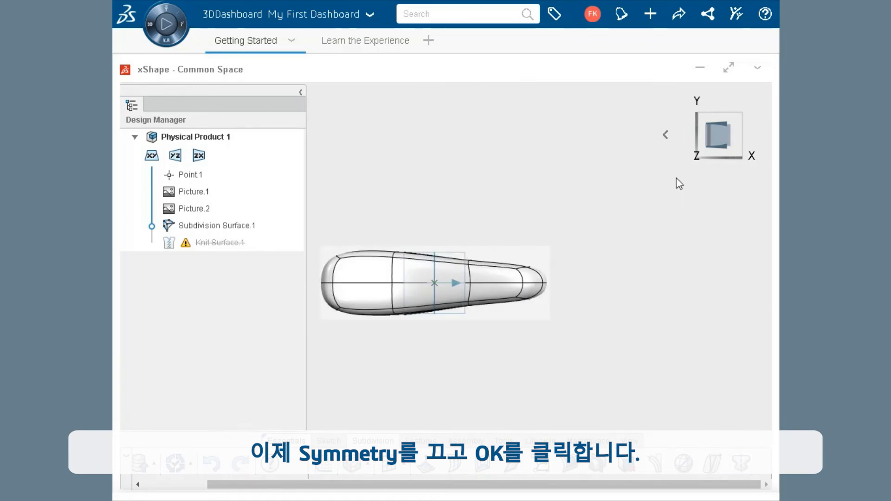
pyautogui.click(665, 134)
pyautogui.click(591, 134)
# - Roll the model history forward past Knit Surface.1, open that feature for editing and accept it
pyautogui.moveTo(152, 227); pyautogui.dragTo(156, 242)
pyautogui.click(191, 240)
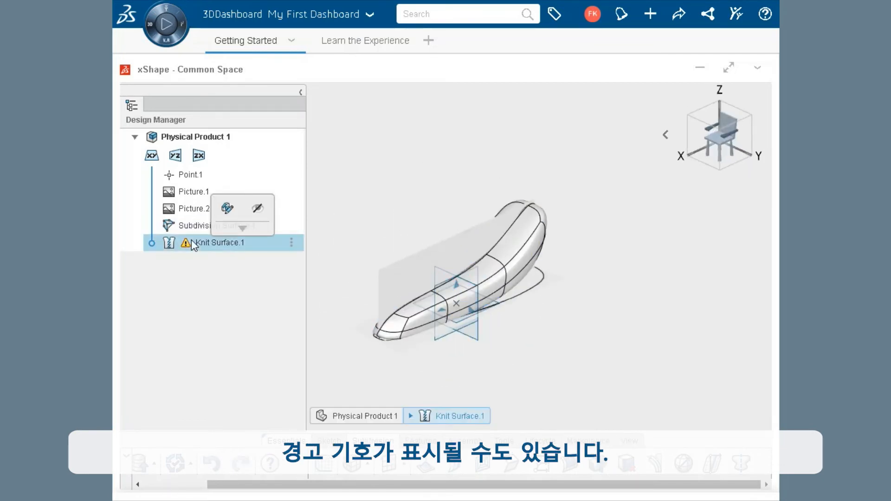
pyautogui.click(230, 209)
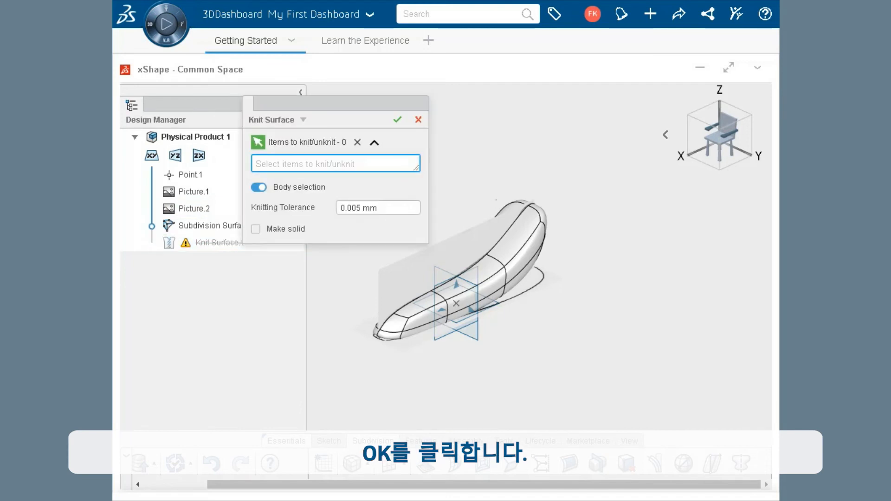
pyautogui.click(403, 124)
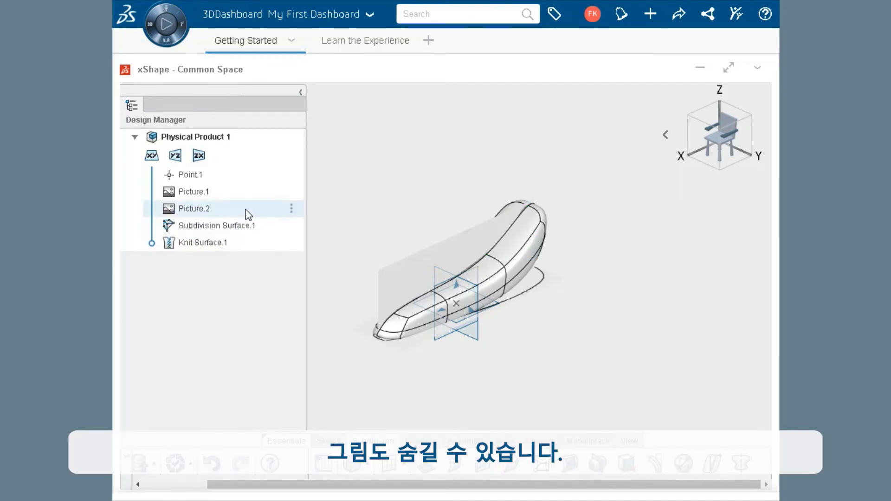
# - Hide the reference pictures Picture.1 and Picture.2
pyautogui.click(185, 193)
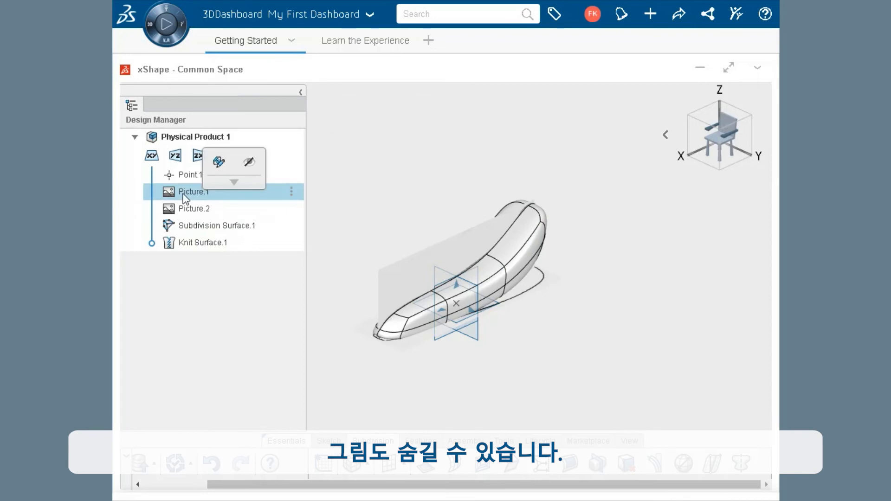
pyautogui.click(247, 161)
pyautogui.click(205, 208)
pyautogui.click(272, 177)
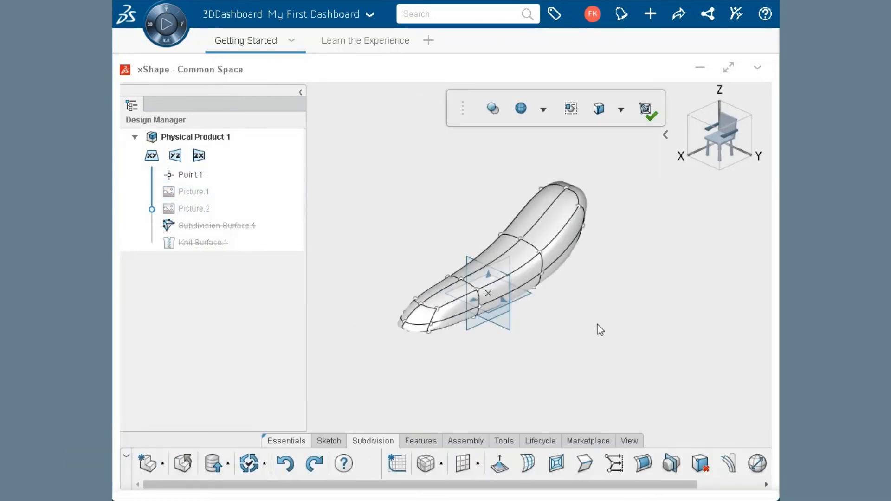
# - Inspect the seat's underside with a YZ section offset about 13.85 mm, and close the section without keeping it
pyautogui.click(504, 442)
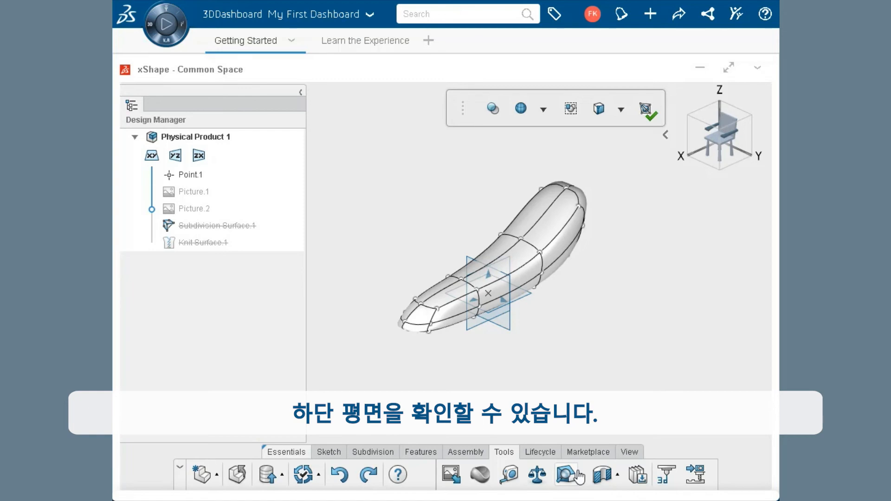
pyautogui.click(606, 480)
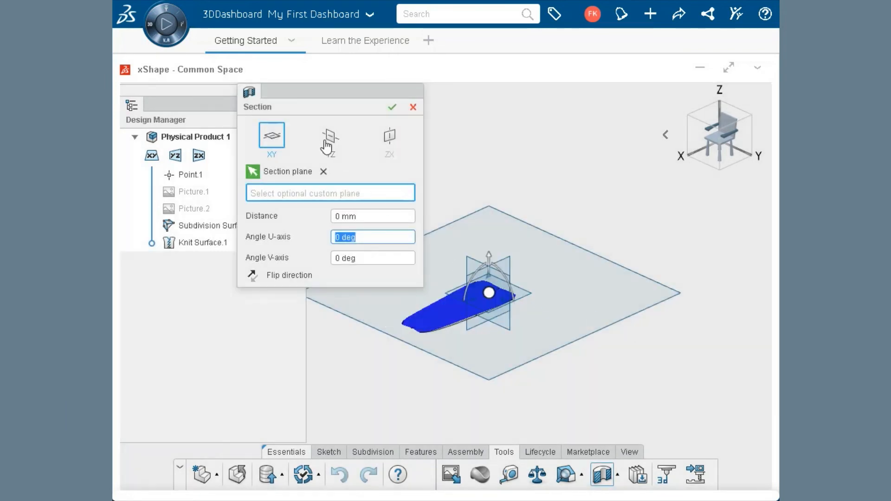
pyautogui.click(330, 137)
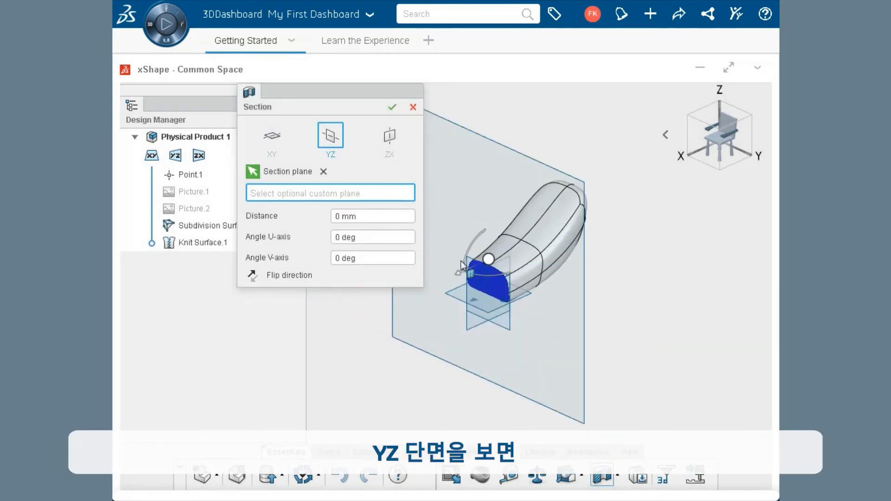
pyautogui.moveTo(459, 263); pyautogui.dragTo(482, 275)
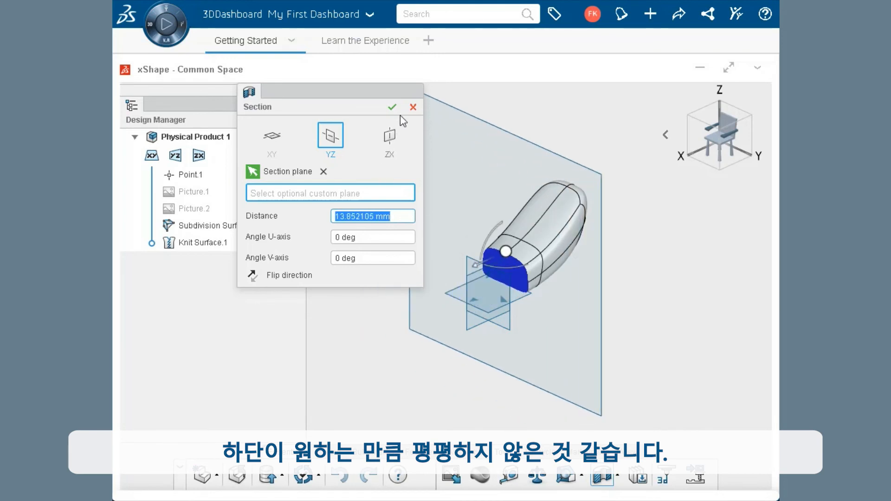
pyautogui.click(411, 107)
# - In the side view, start Align Mesh Points with the align entity set to Align Vertices to Entity
pyautogui.click(733, 154)
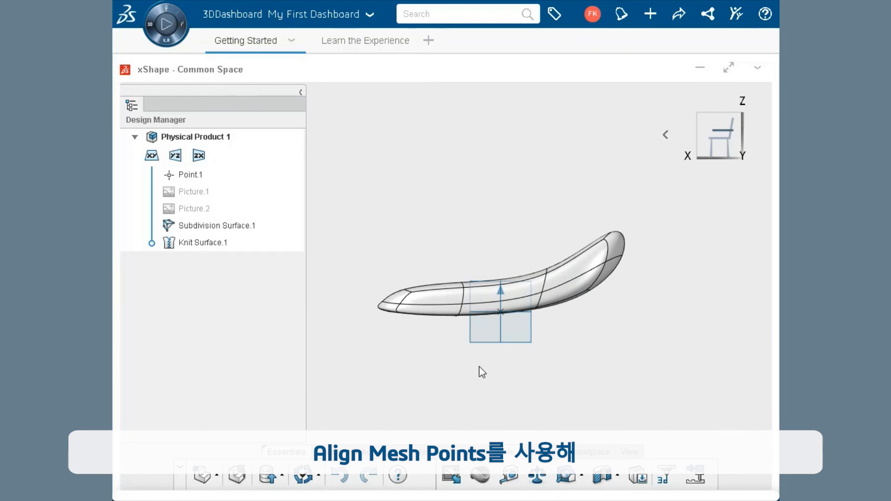
pyautogui.scroll(3, 480, 370)
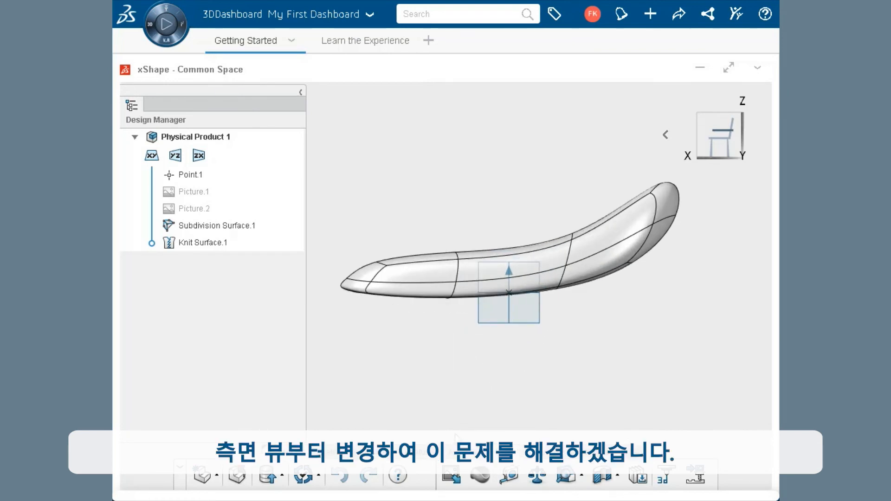
pyautogui.moveTo(455, 435)
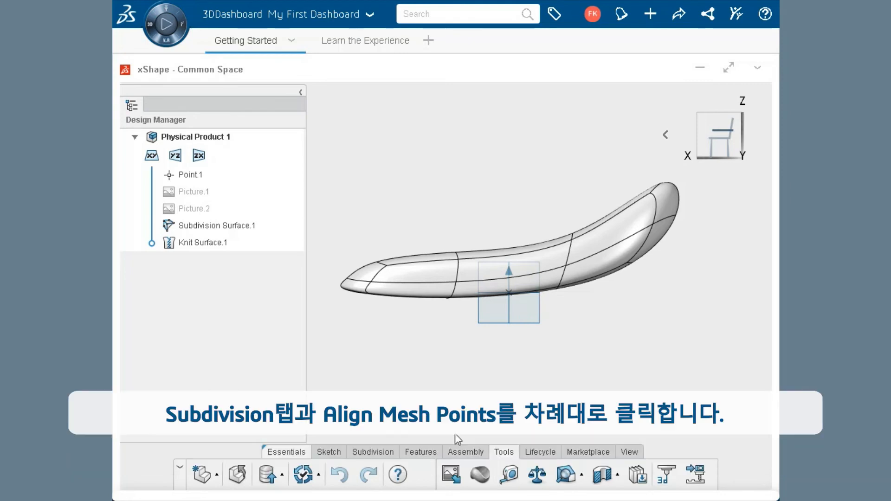
pyautogui.click(373, 441)
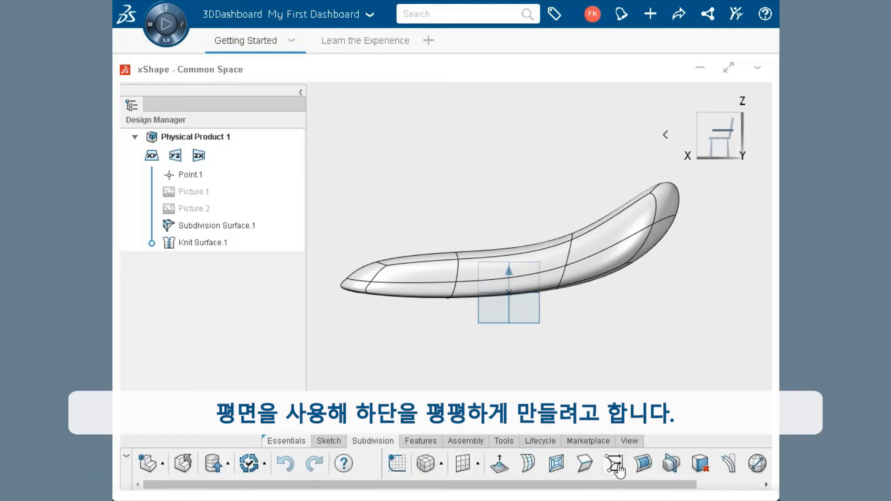
pyautogui.click(618, 466)
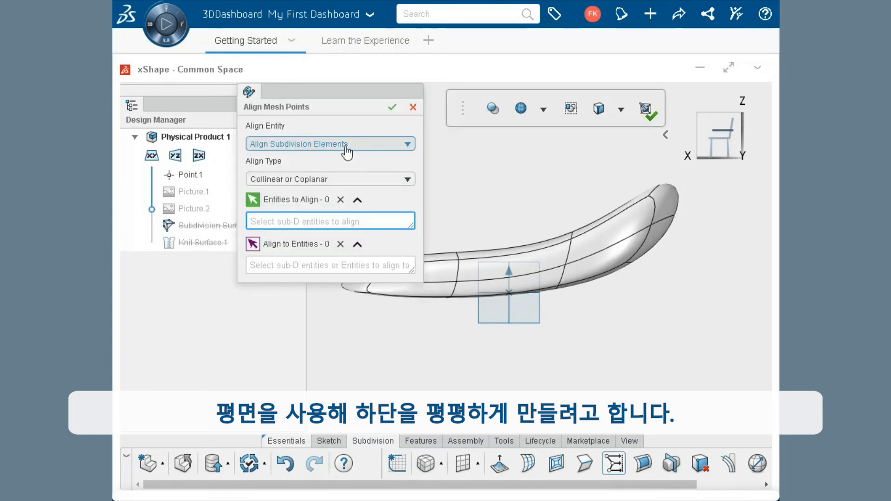
pyautogui.click(343, 144)
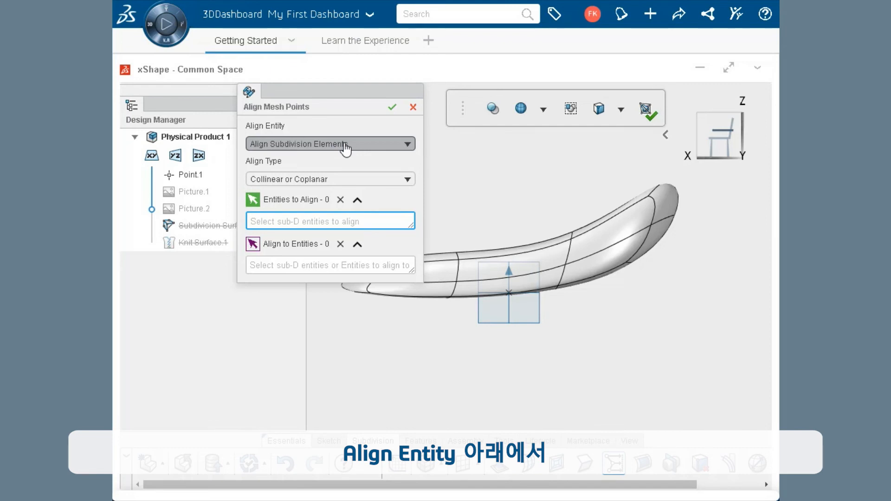
pyautogui.click(346, 147)
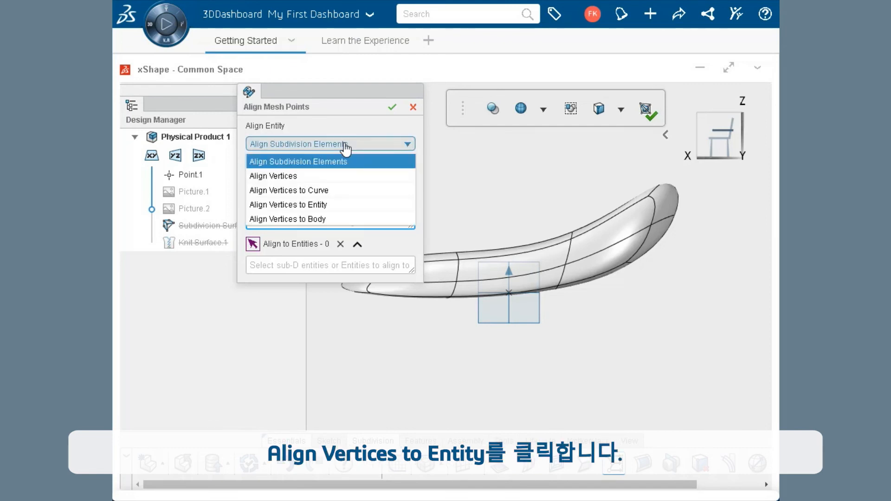
pyautogui.click(358, 207)
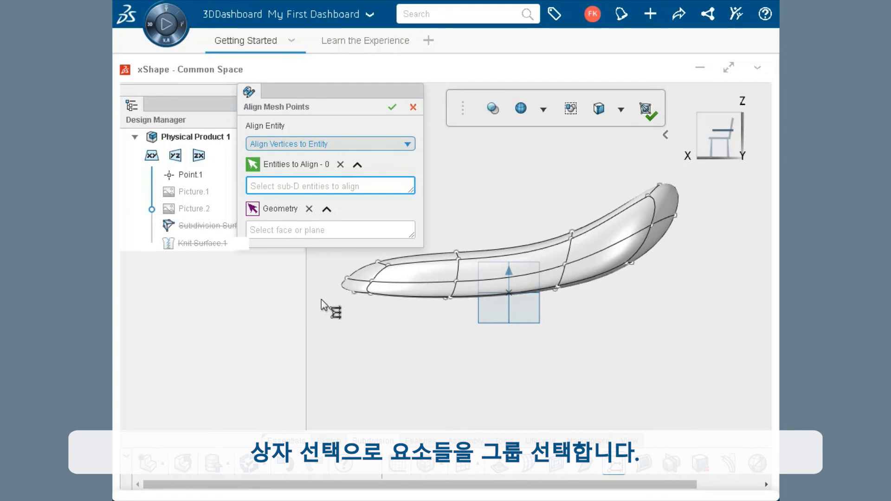
# - Align the 12 vertices along the seat's underside to the xy plane and return to the isometric view
pyautogui.moveTo(330, 318); pyautogui.dragTo(394, 287)
pyautogui.keyDown('ctrl'); pyautogui.moveTo(424, 330); pyautogui.dragTo(475, 297); pyautogui.keyUp('ctrl')
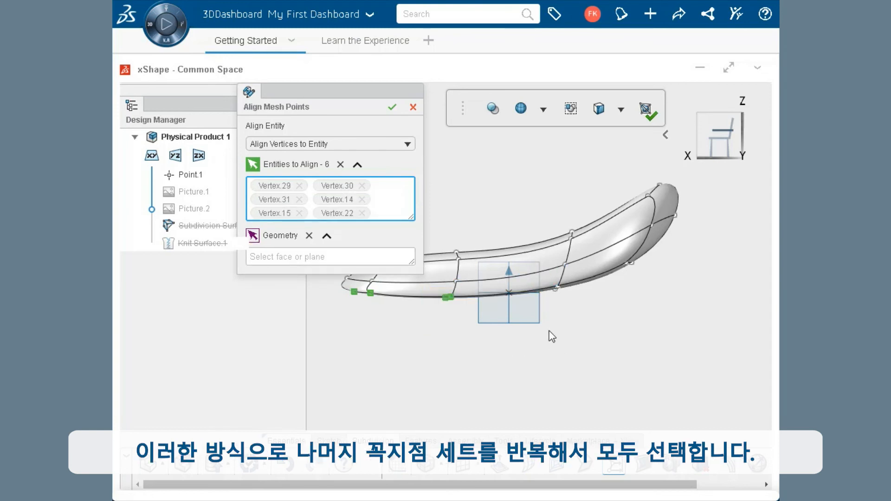
pyautogui.keyDown('ctrl'); pyautogui.moveTo(551, 321); pyautogui.dragTo(666, 253); pyautogui.keyUp('ctrl')
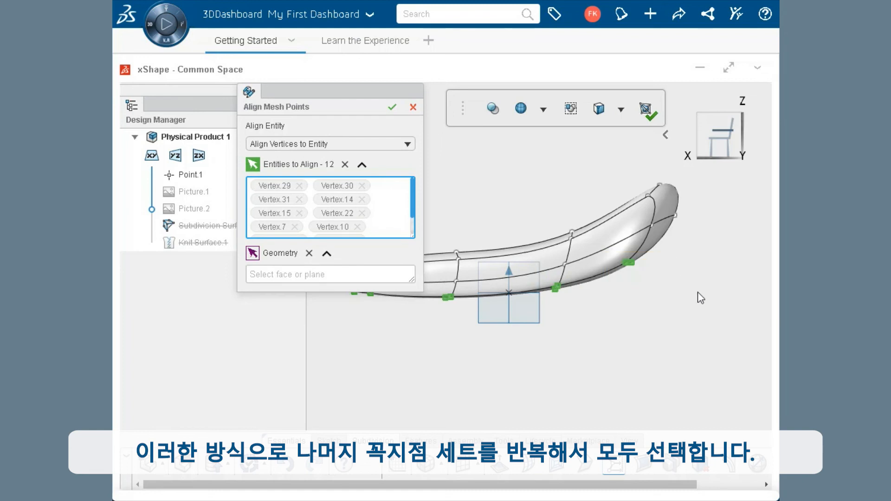
pyautogui.click(342, 274)
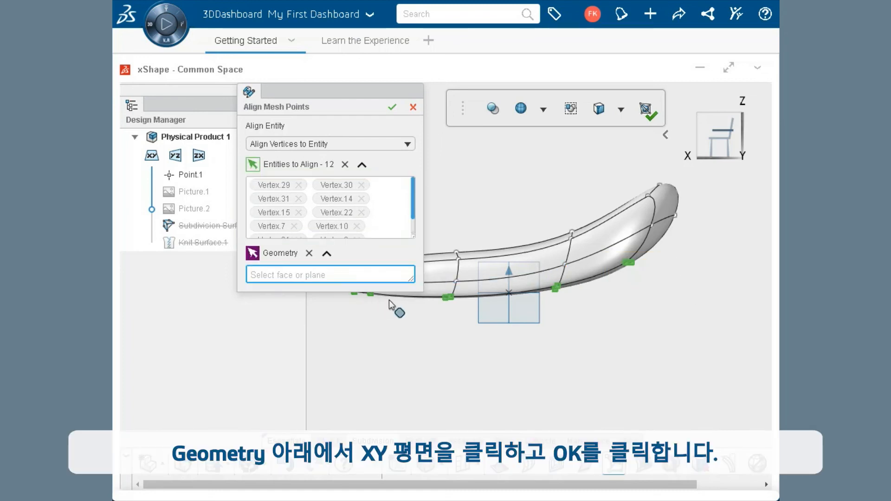
pyautogui.click(493, 296)
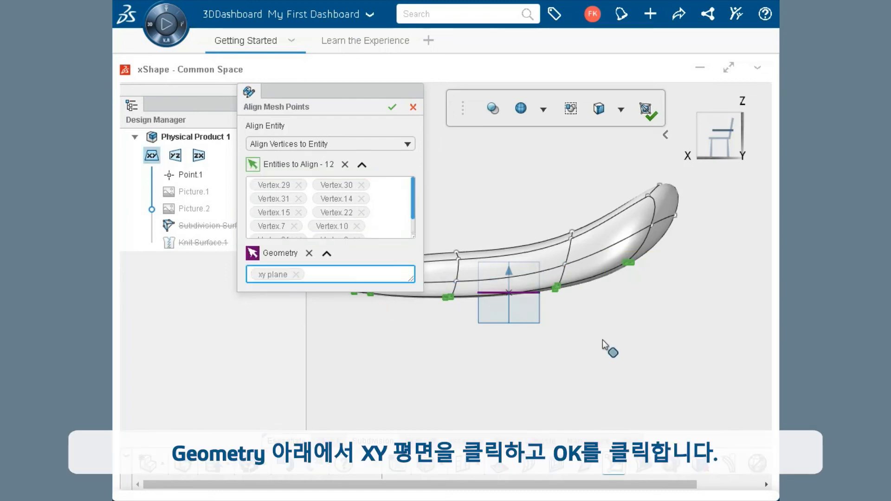
pyautogui.click(393, 110)
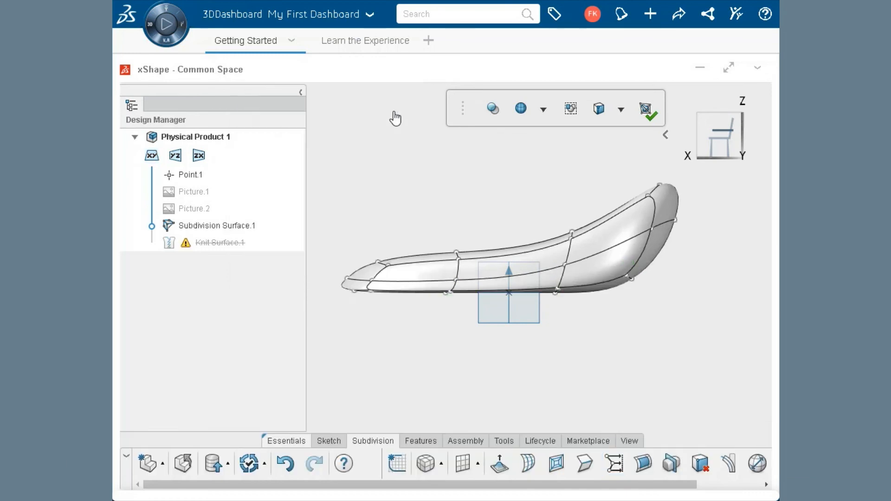
pyautogui.click(672, 136)
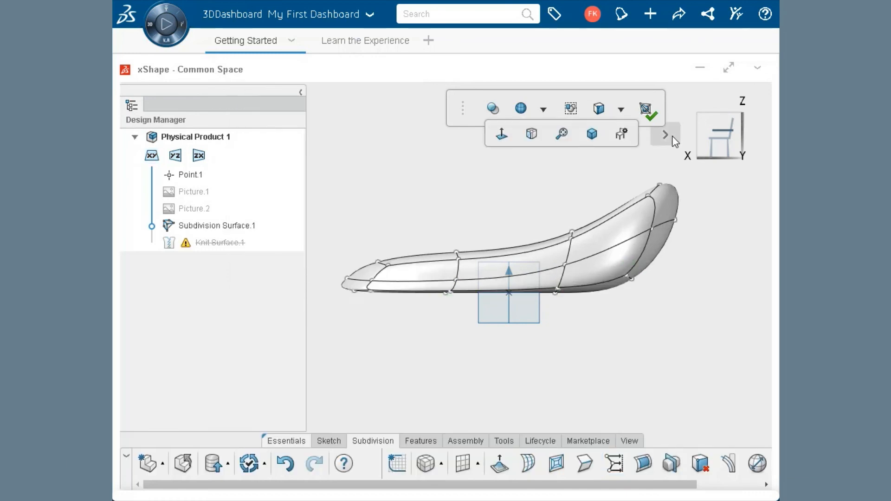
pyautogui.click(599, 139)
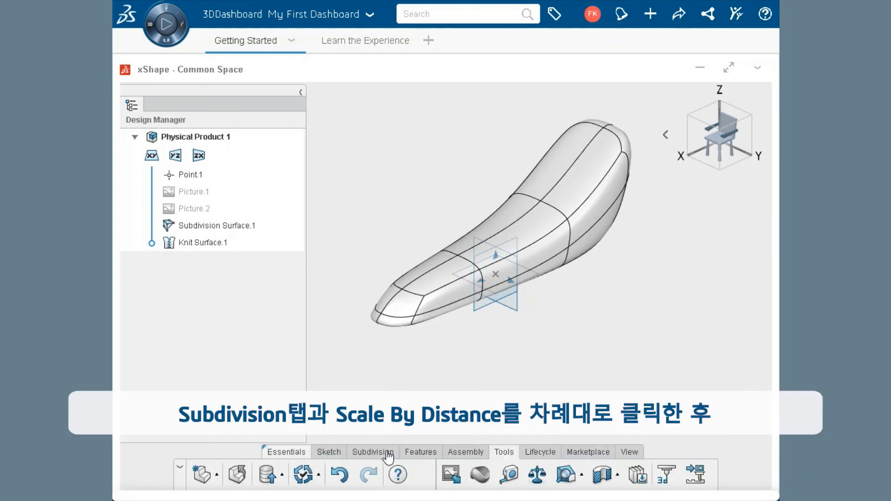
# - Start Scale By Distance with Scale Non-uniform and place its two handles straight across the seat's width
pyautogui.click(388, 454)
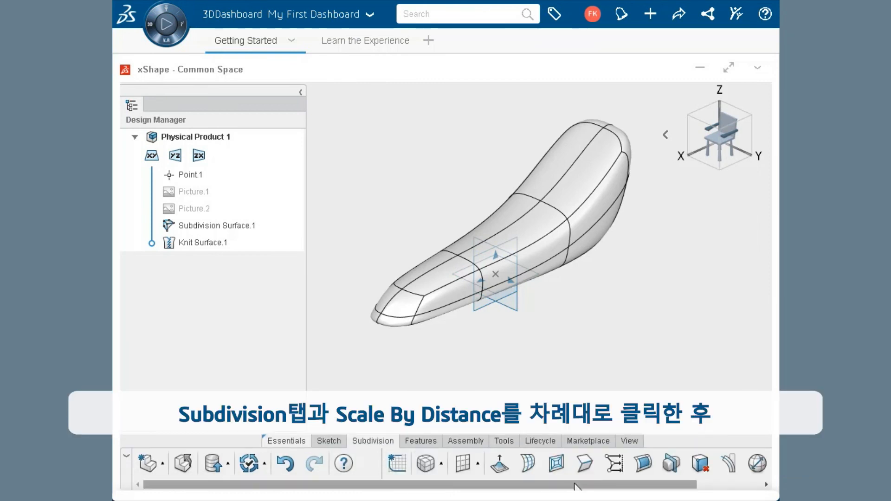
pyautogui.click(758, 463)
pyautogui.click(382, 146)
pyautogui.click(364, 177)
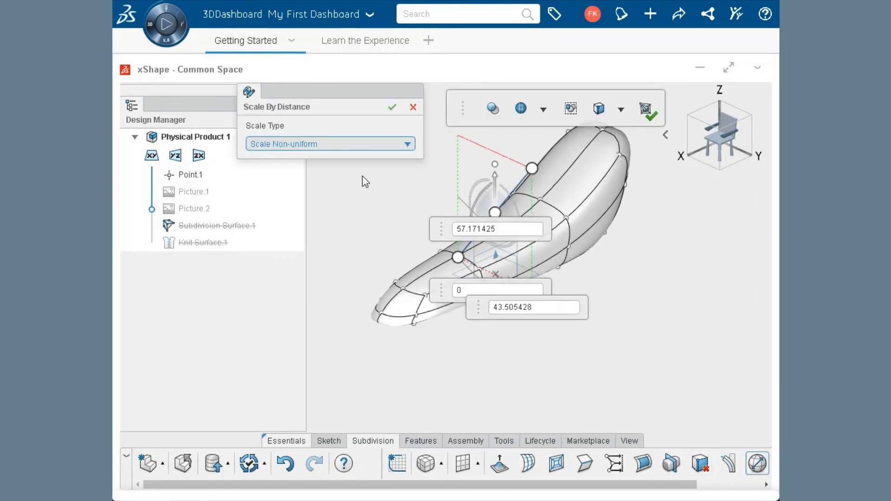
pyautogui.moveTo(534, 176); pyautogui.dragTo(569, 247)
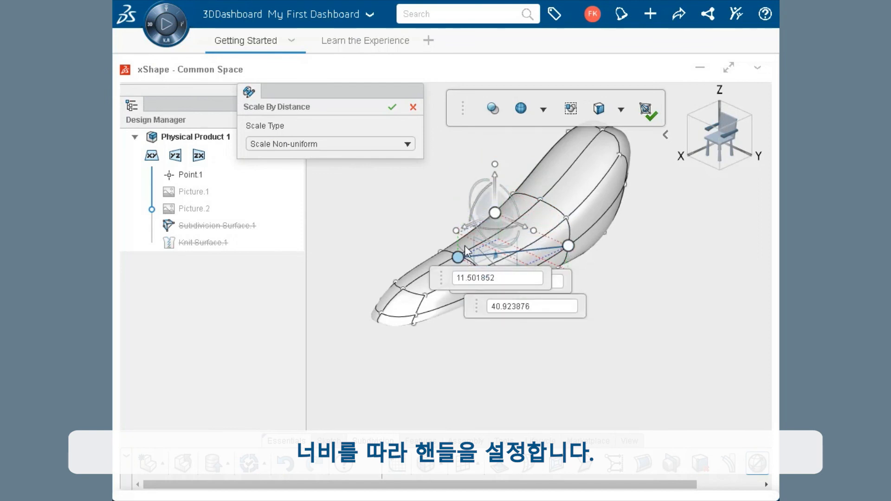
pyautogui.moveTo(459, 256); pyautogui.dragTo(466, 202)
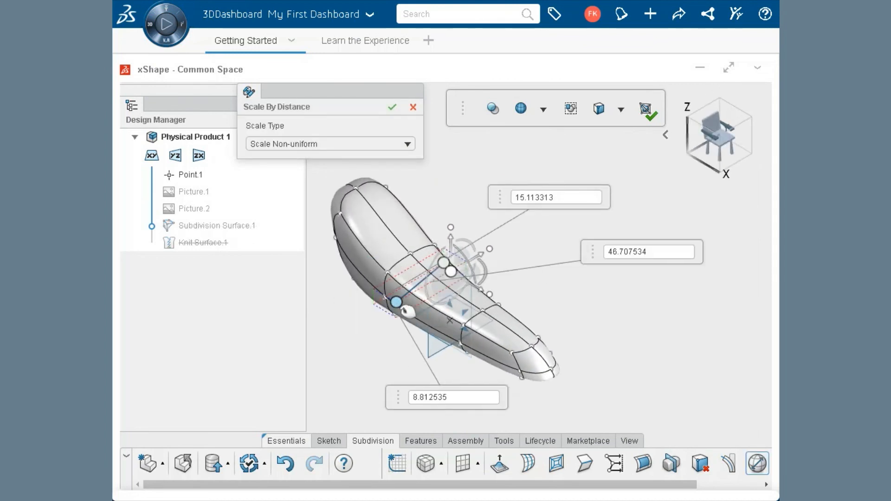
pyautogui.click(385, 297)
pyautogui.moveTo(396, 320); pyautogui.dragTo(349, 376)
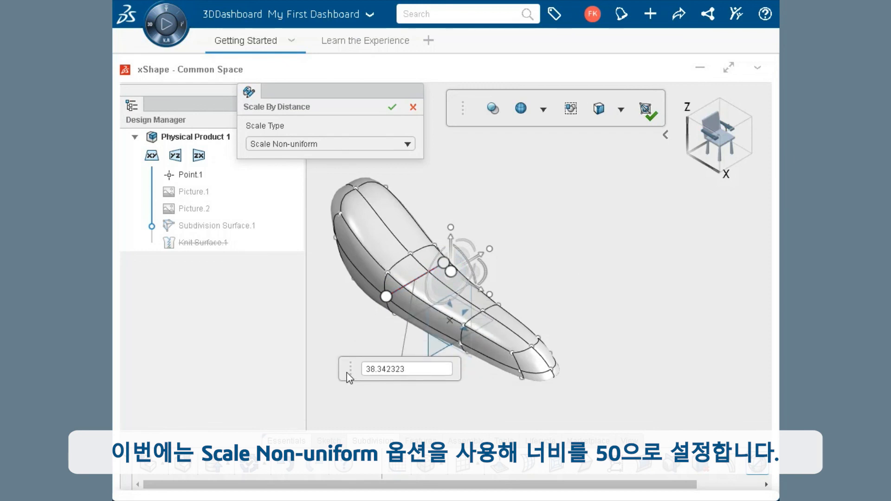
# - Set the Scale By Distance width to 50, accept it, and exit subdivision editing in the isometric view
pyautogui.doubleClick(414, 373)
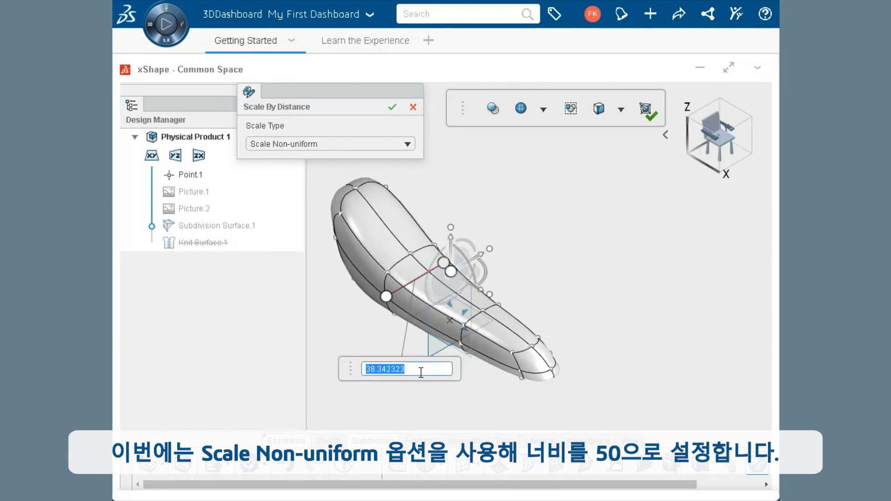
pyautogui.write('50')
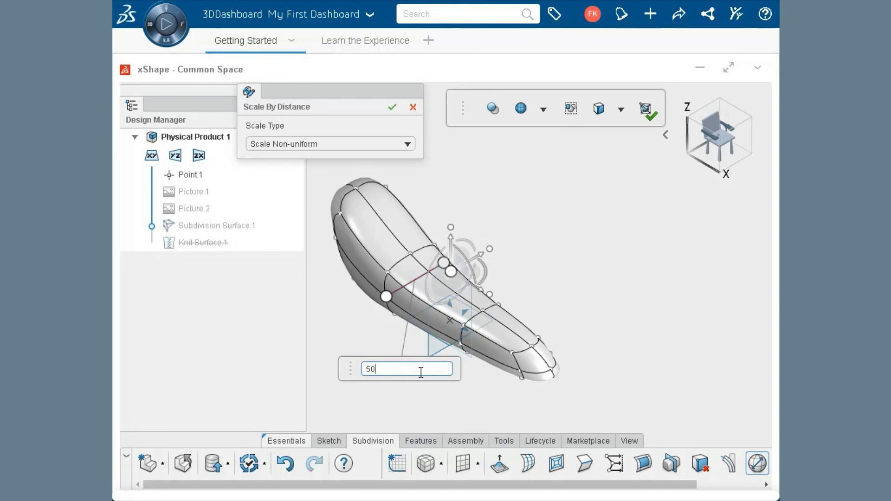
pyautogui.press('Return')
pyautogui.press('Return')
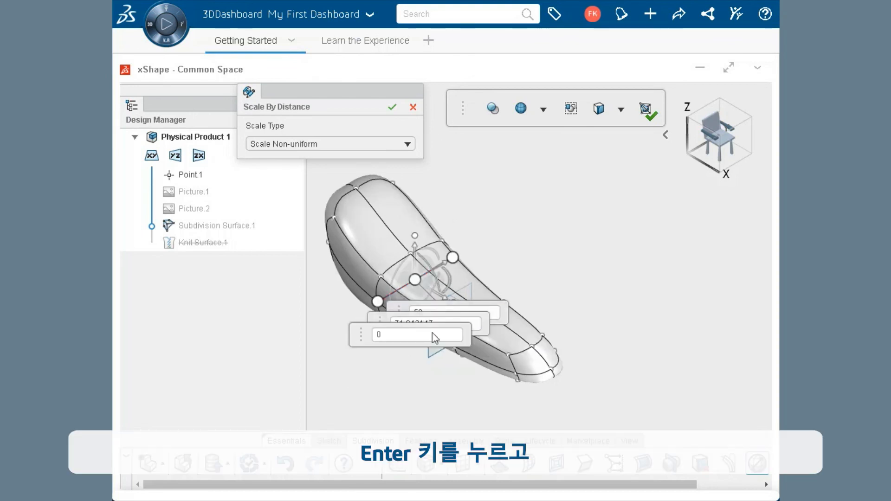
pyautogui.click(393, 107)
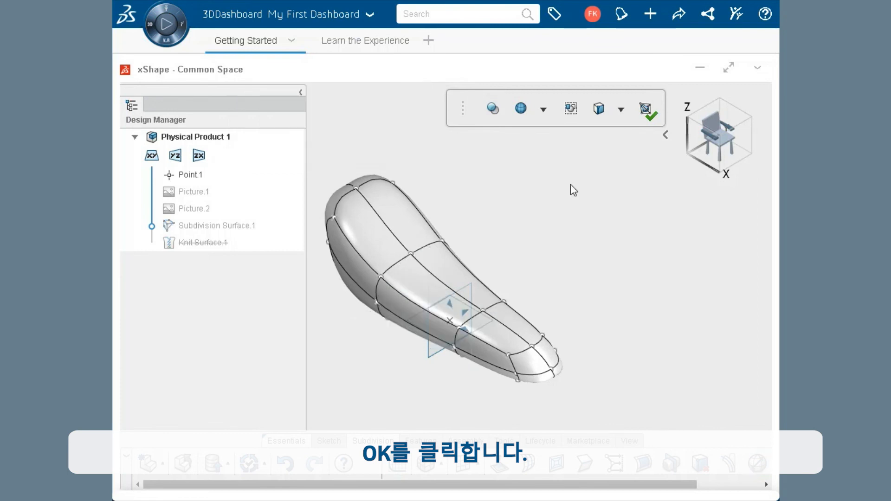
pyautogui.click(665, 134)
pyautogui.click(592, 134)
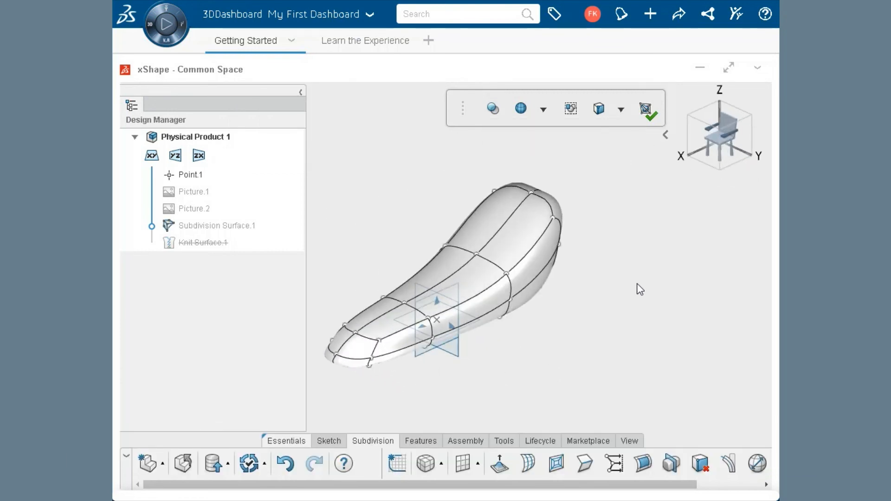
pyautogui.click(648, 111)
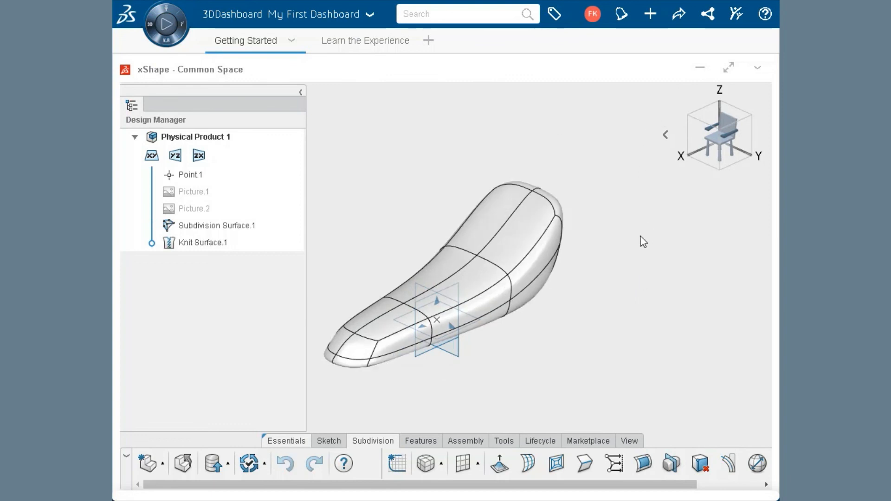